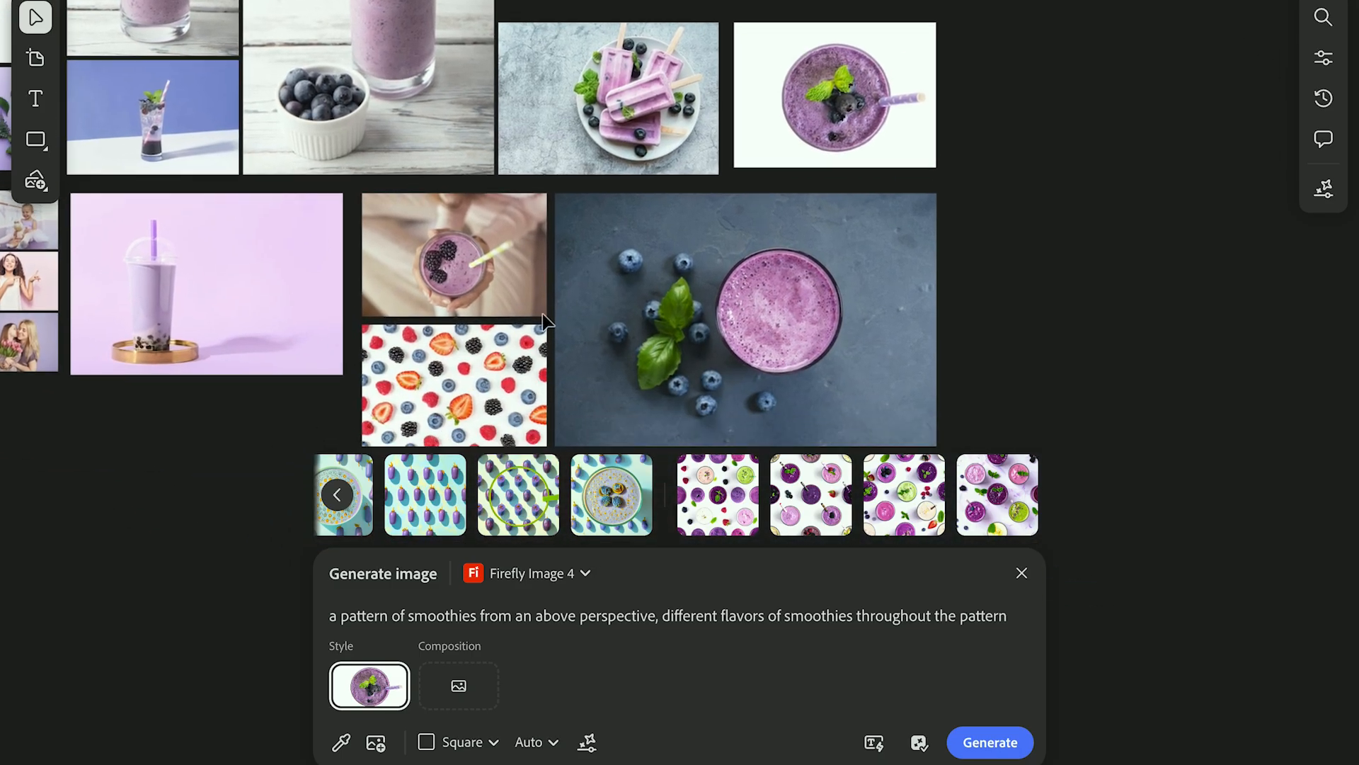
- Deselect the generated smoothie images on the board, and move the smoothie pattern with straws to a lower spot
scroll(539, 339, down, 1)
scroll(539, 340, left, 1)
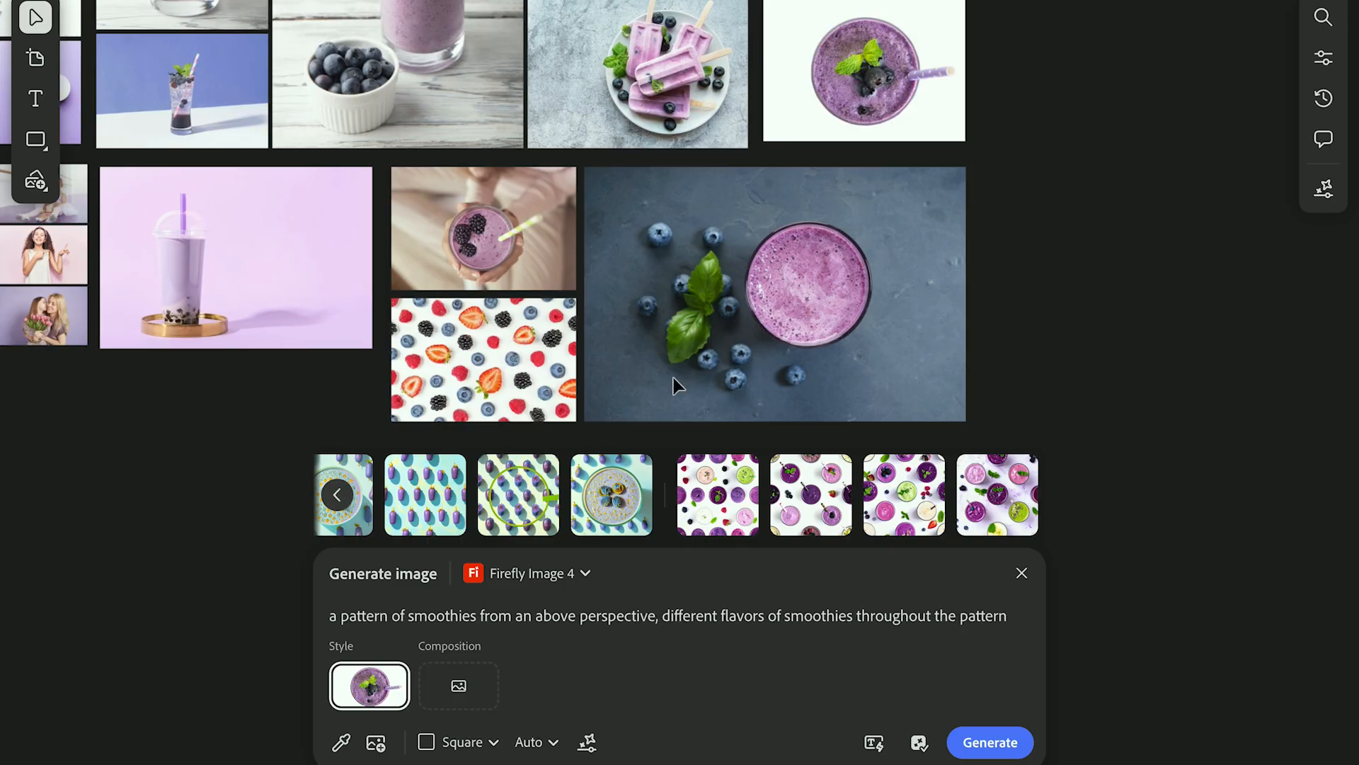
scroll(673, 377, right, 6)
scroll(674, 377, up, 1)
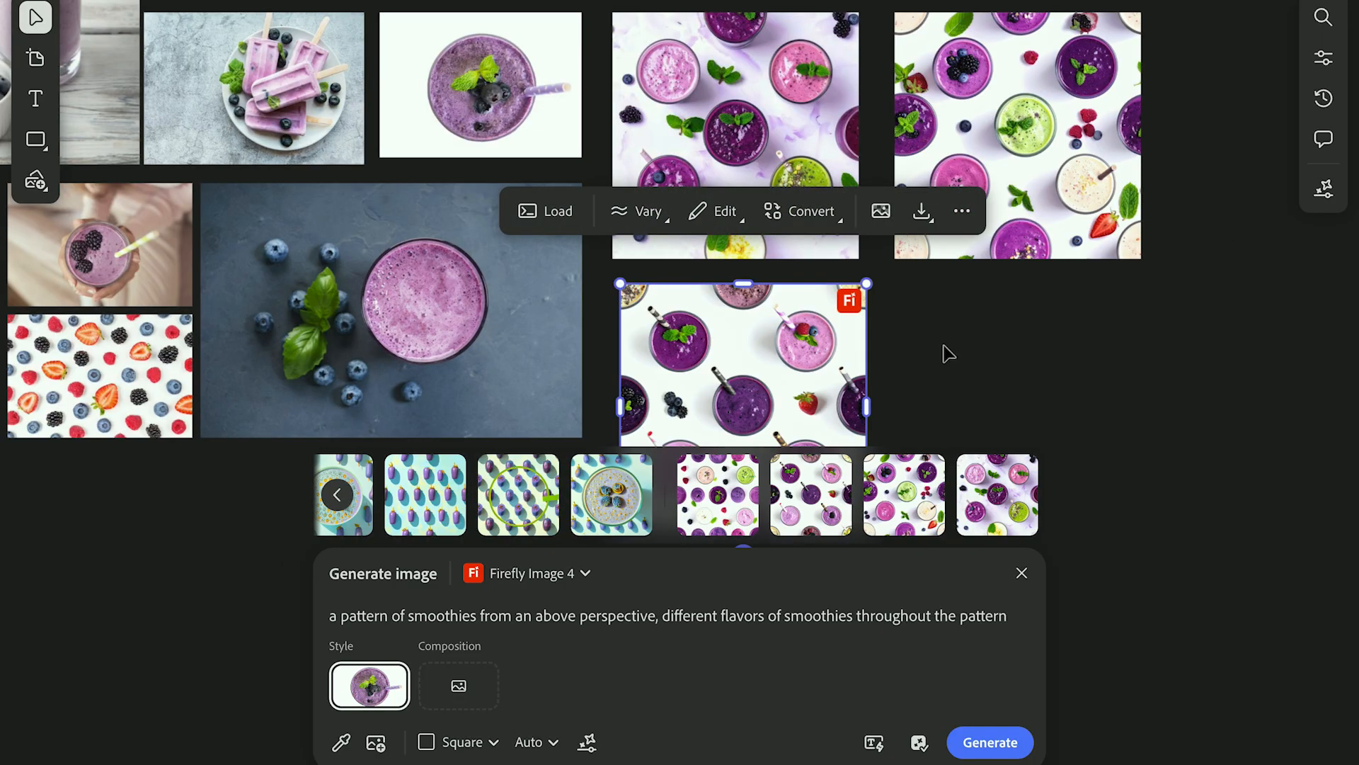
click(943, 346)
scroll(943, 347, down, 3)
scroll(943, 347, right, 3)
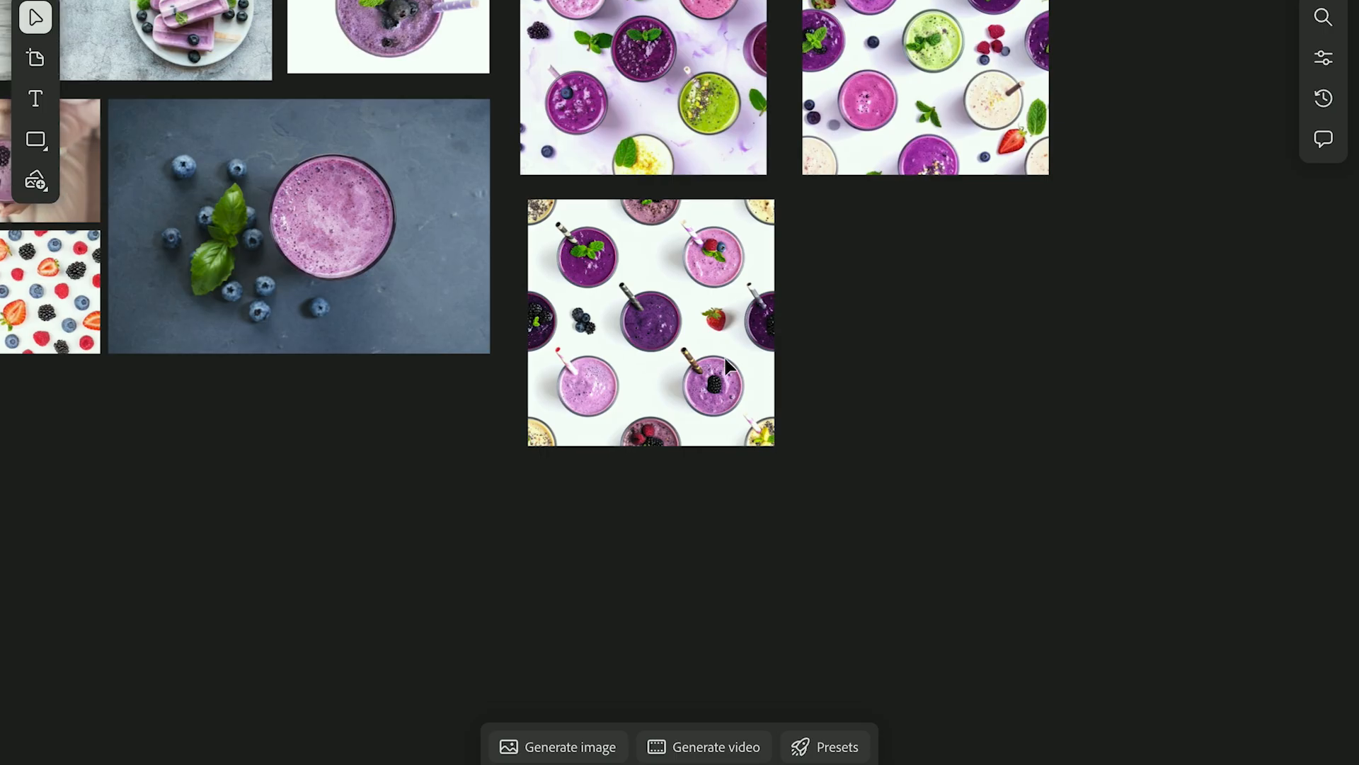
click(669, 324)
drag(669, 324, 691, 560)
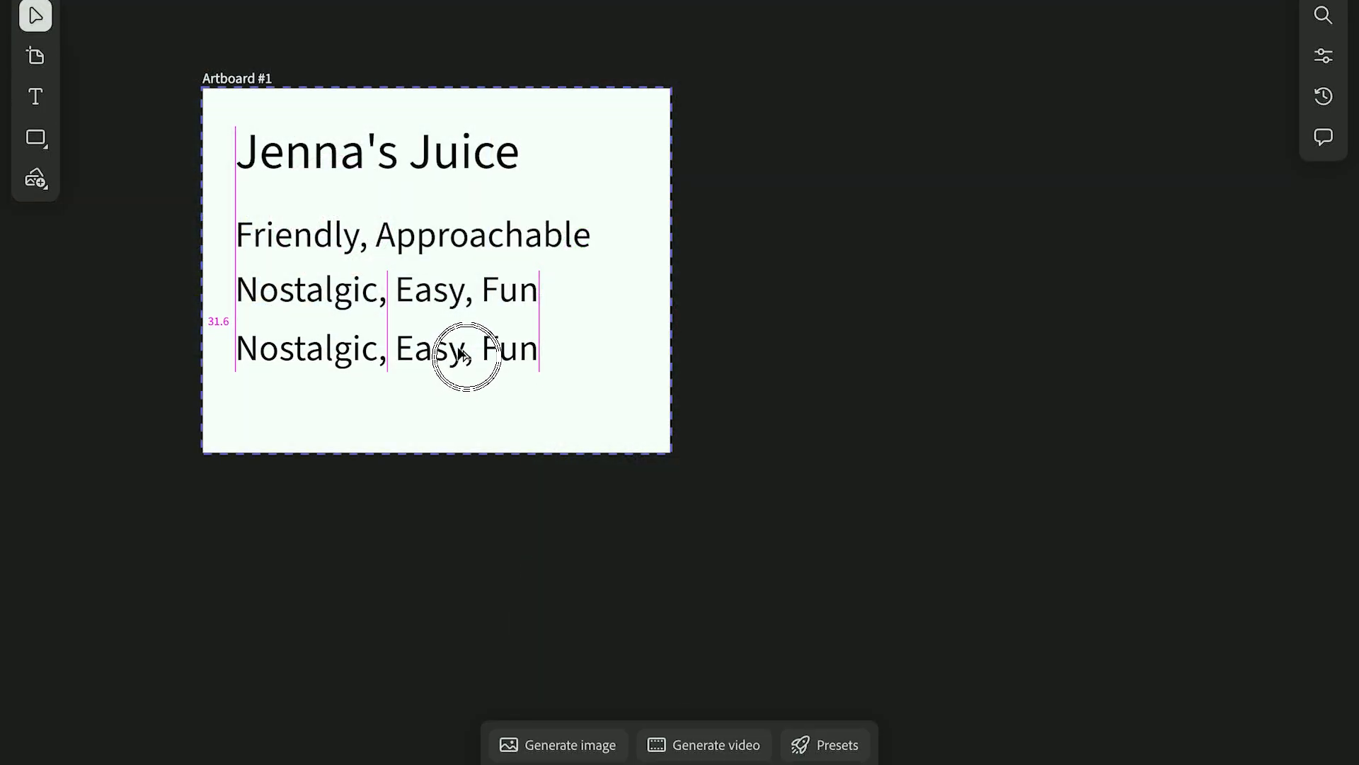
- Duplicate the "Nostalgic, Easy, Fun" line directly beneath the original and select the copy's text for editing
click(465, 358)
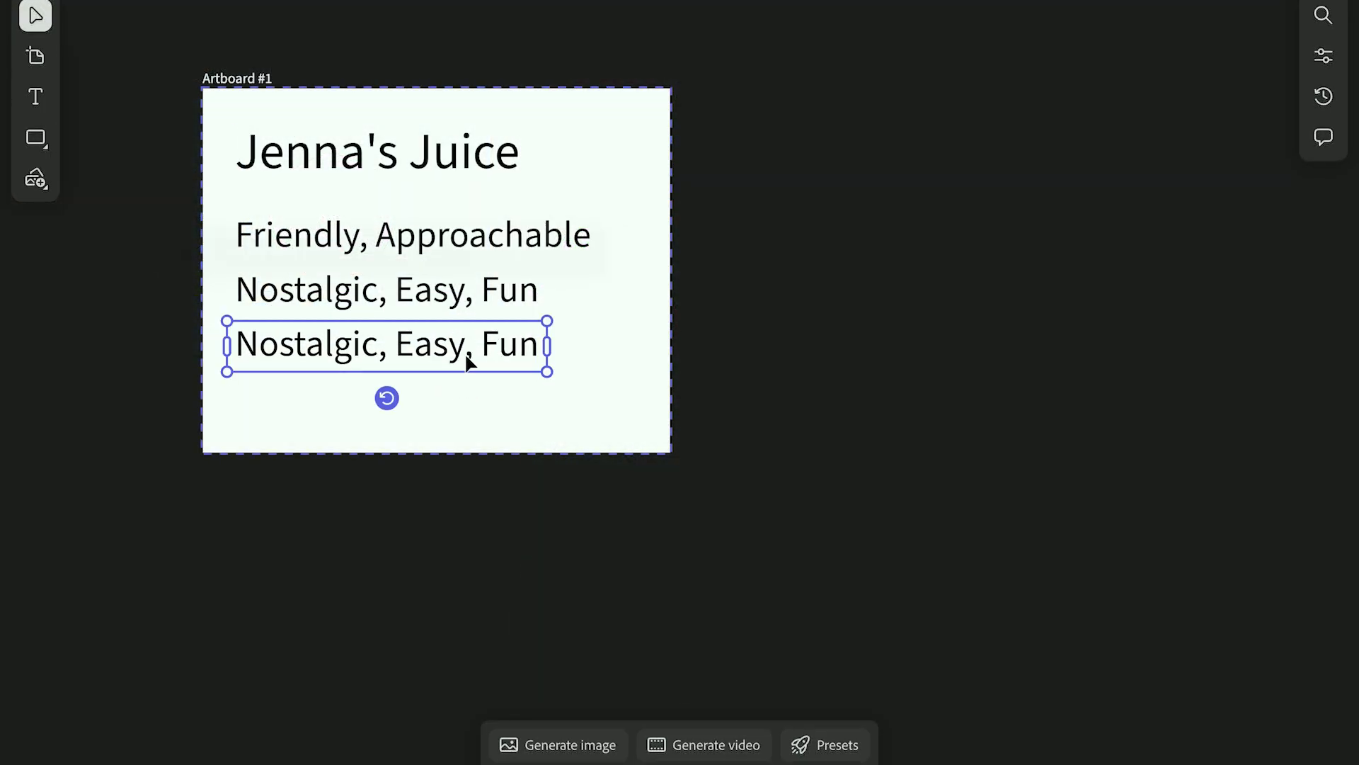
triple_click(366, 358)
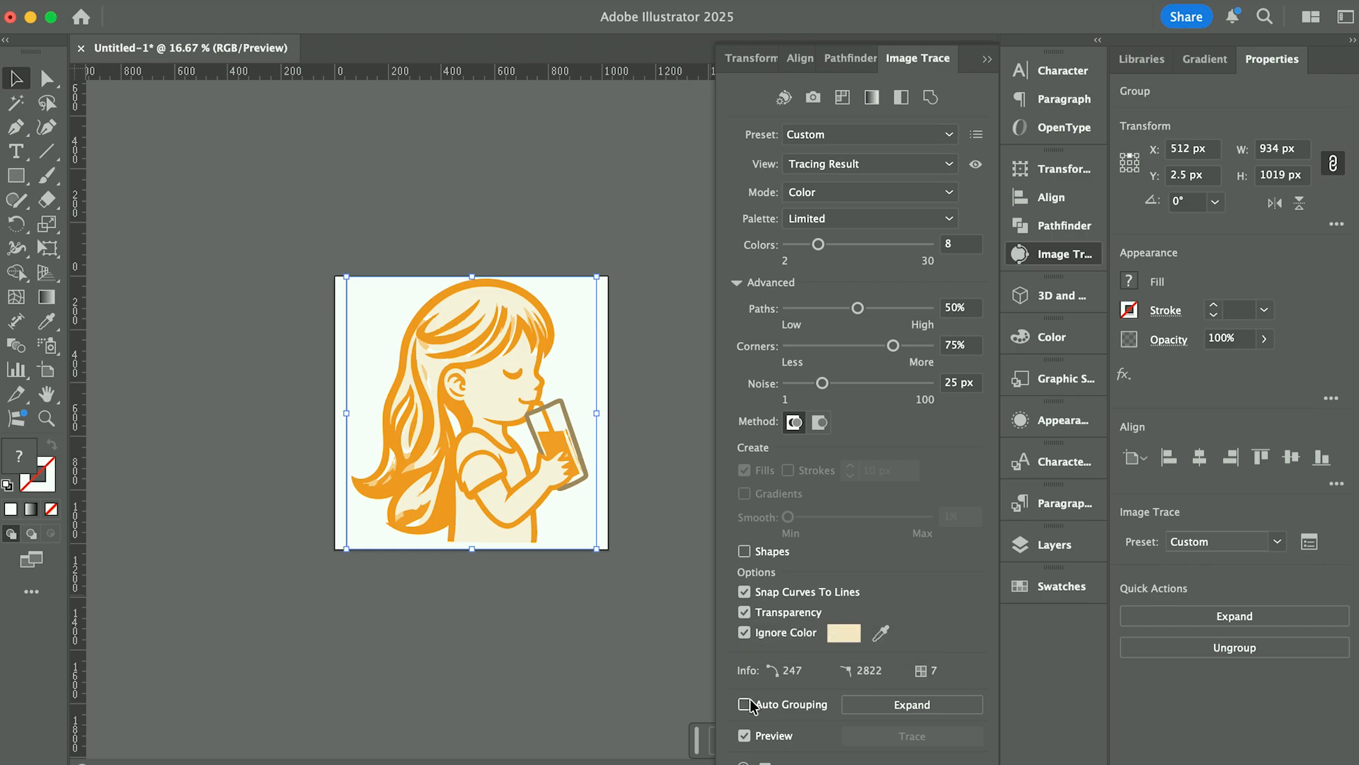
- Expand the image trace of the girl drinking juice into editable vector paths and select the artwork
click(912, 704)
click(540, 416)
click(531, 409)
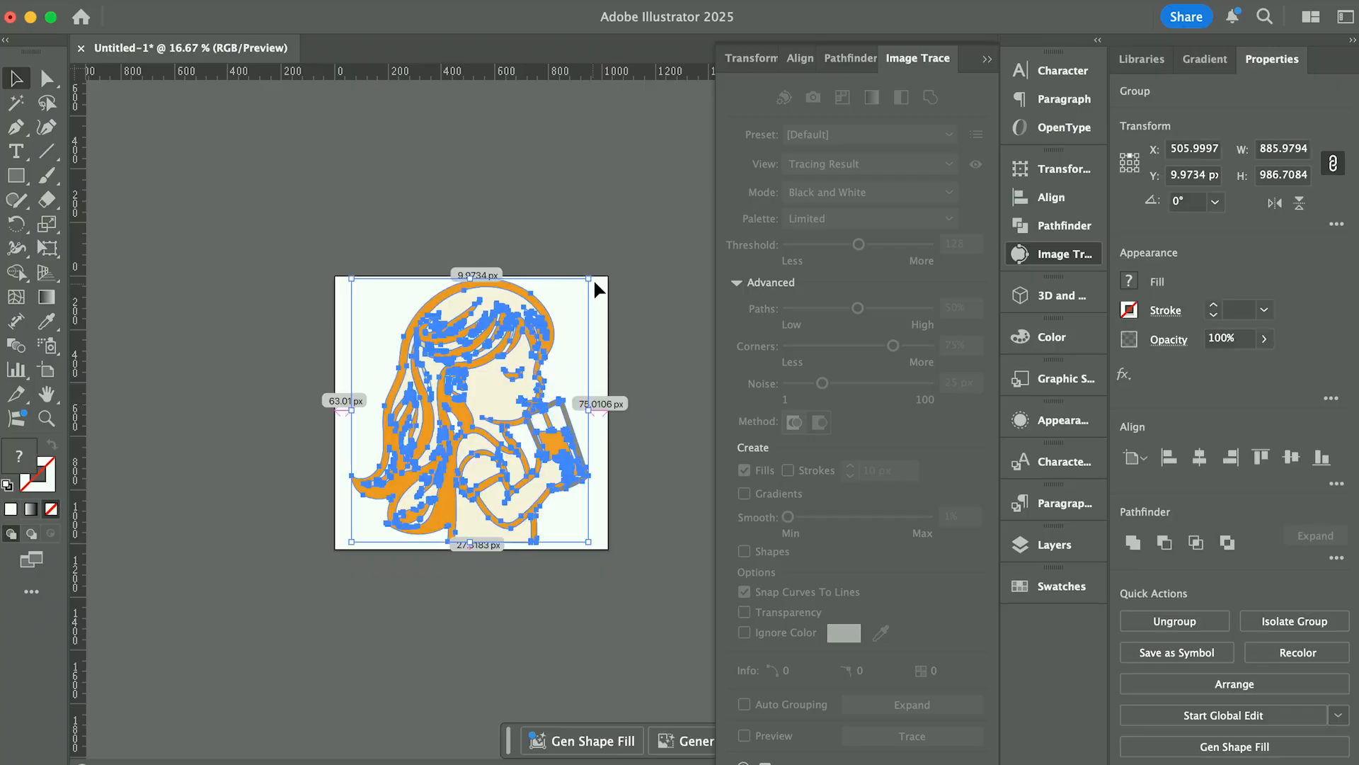
- Scale the girl illustration down to about 531 by 591 px and place it in the artboard's lower half
drag(589, 278, 540, 337)
drag(465, 455, 460, 466)
click(580, 405)
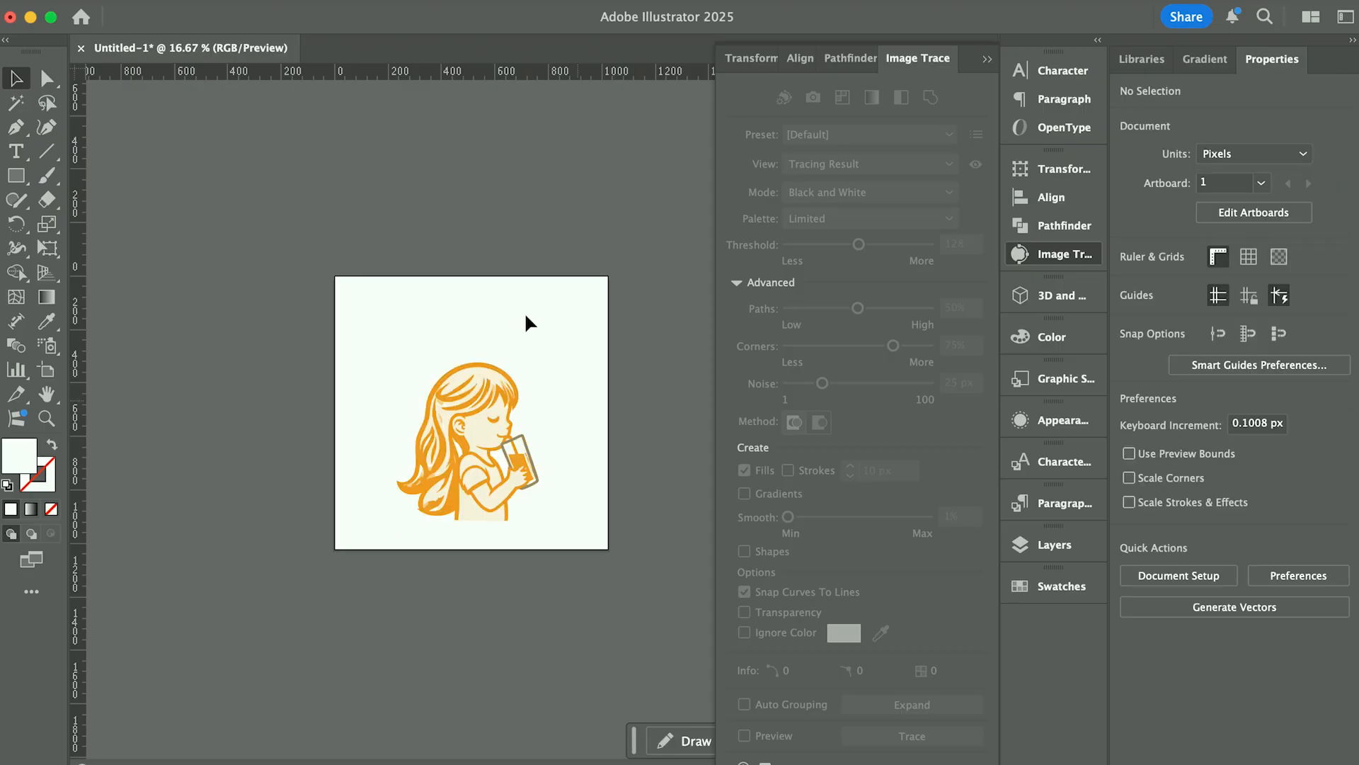
scroll(564, 393, up, 2)
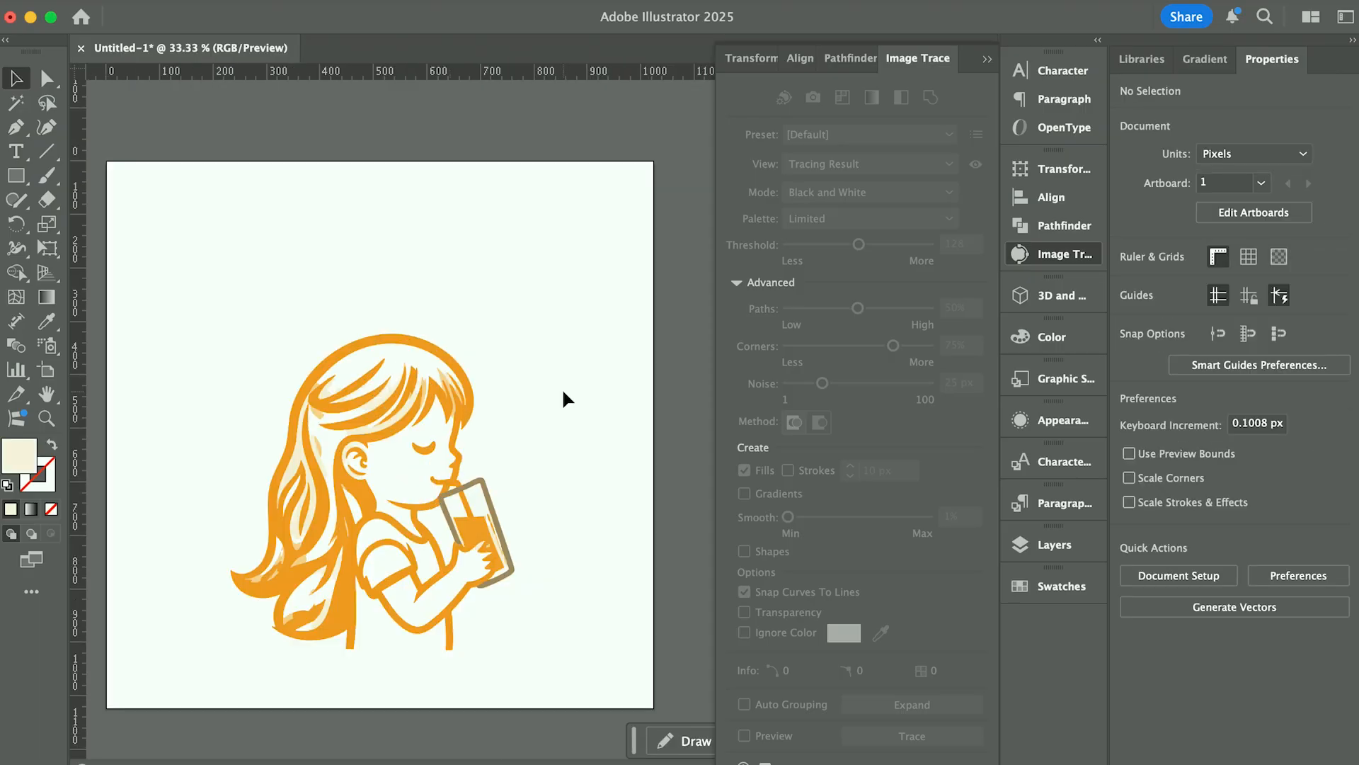
- Isolate the girl artwork's group and smooth the leaf-shaped strand in the lower hair
click(303, 565)
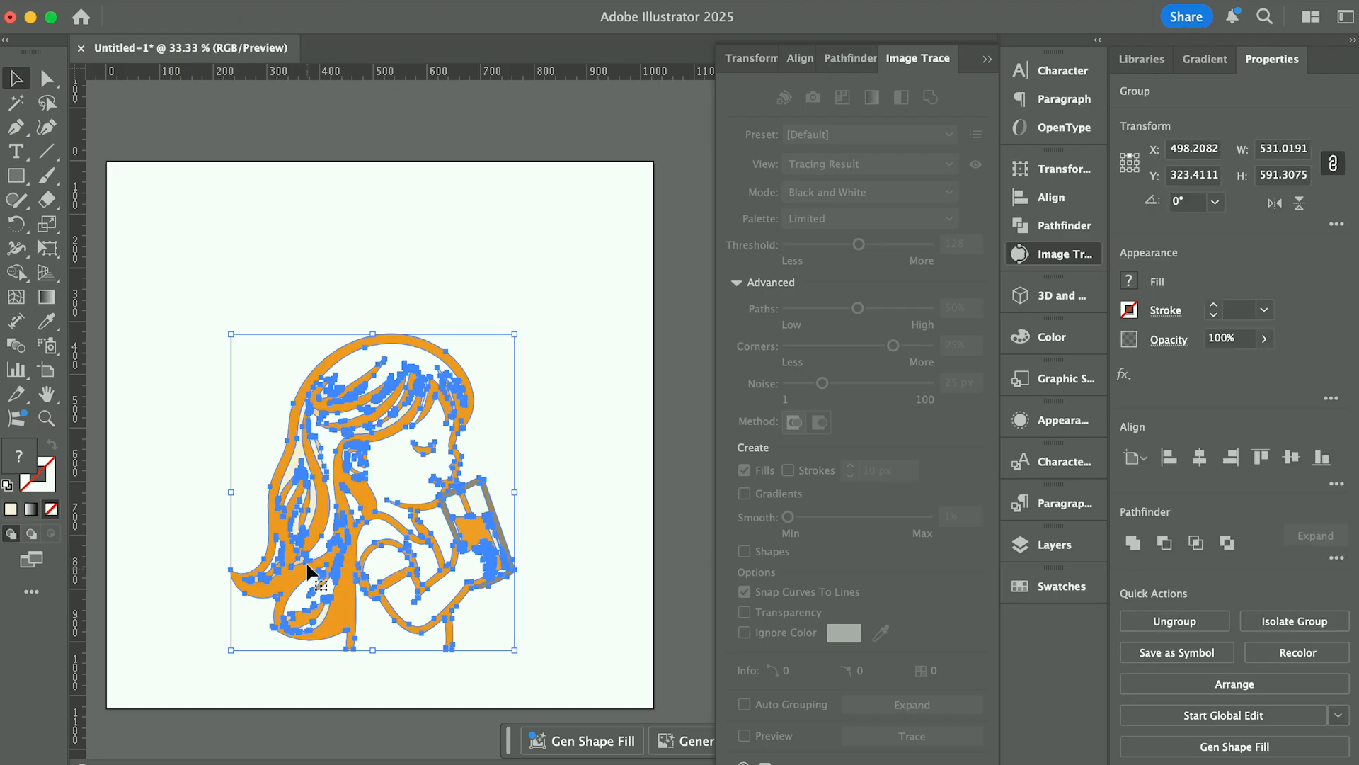
double_click(310, 571)
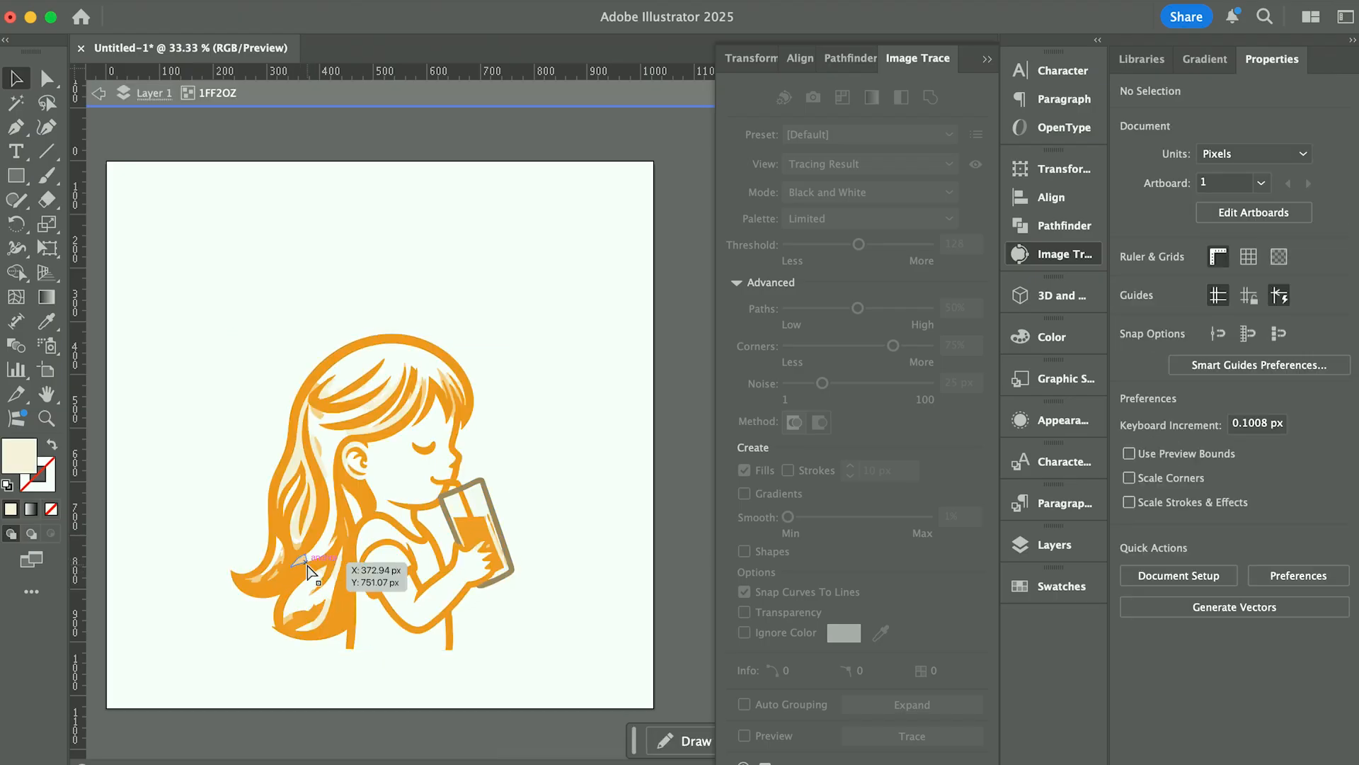
right_click(198, 637)
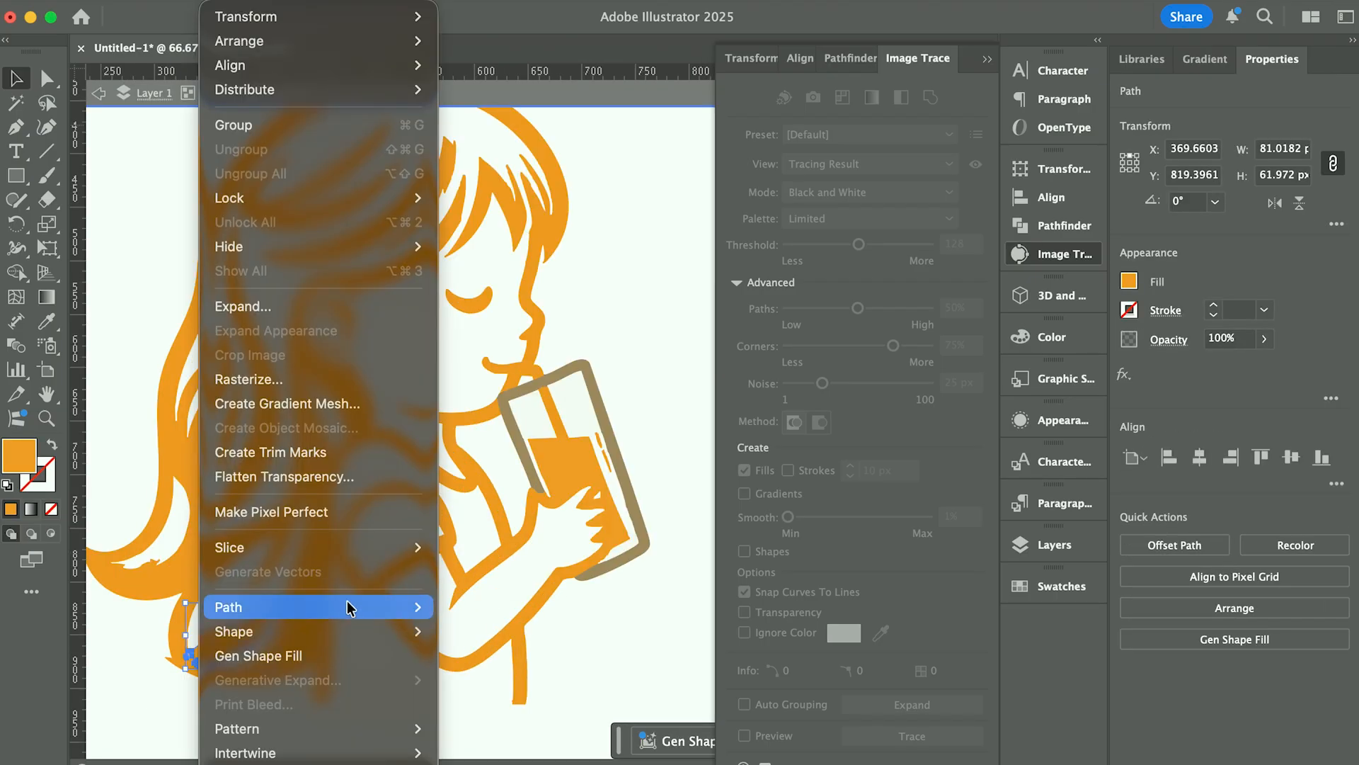
mouse_move(349, 607)
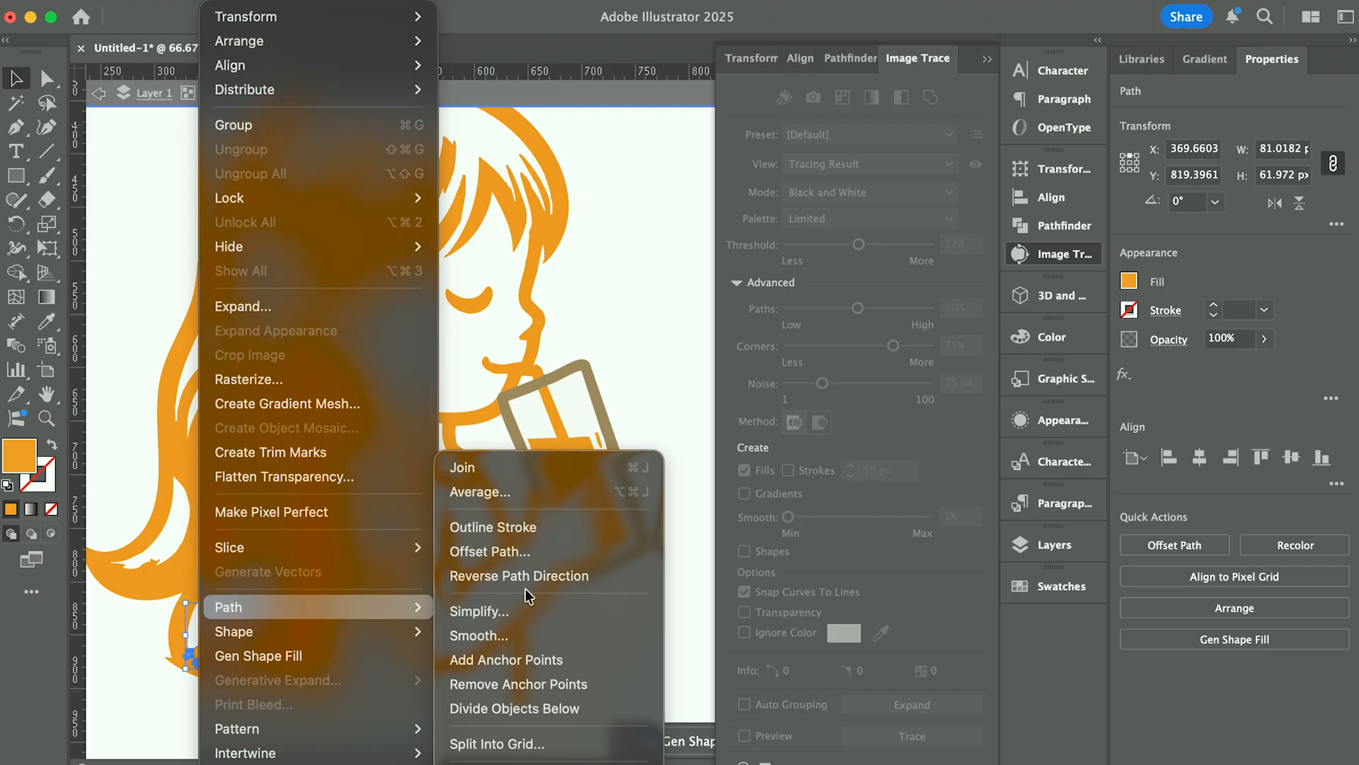
click(501, 636)
click(221, 717)
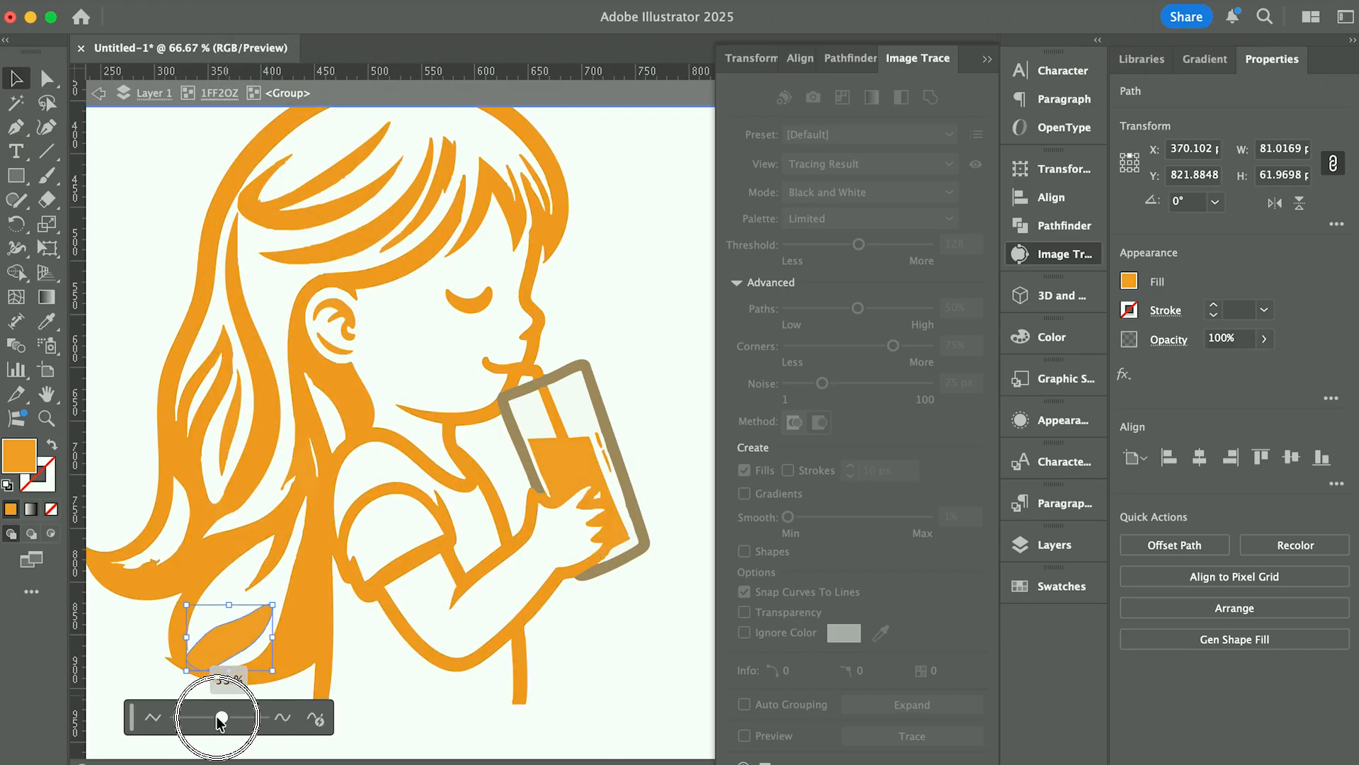
- Isolate the hair's compound path and smooth the white cut-out inside the curled lower-left lock
click(140, 564)
double_click(173, 550)
double_click(173, 549)
click(512, 631)
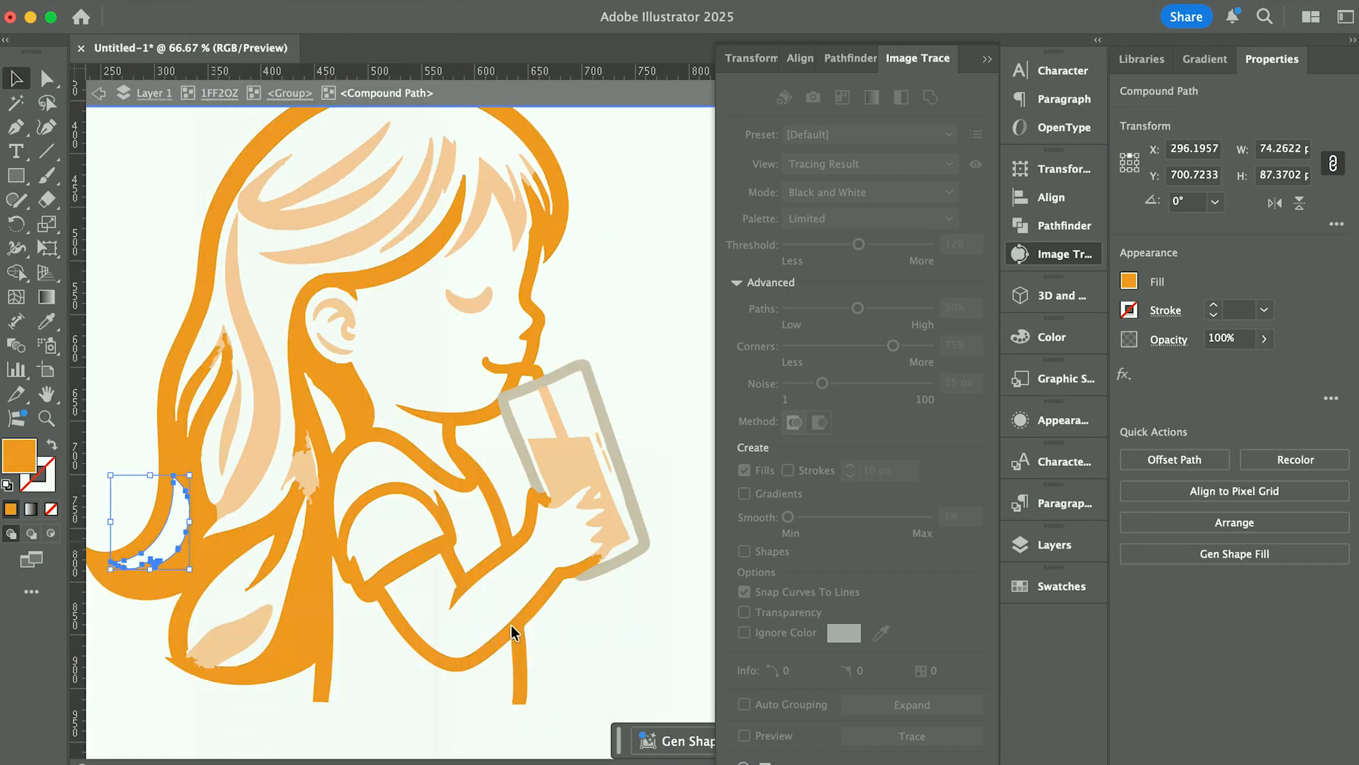
drag(134, 618, 196, 618)
click(139, 606)
- Delete the tiny stray speck inside the curled hair lock
scroll(139, 606, up, 4)
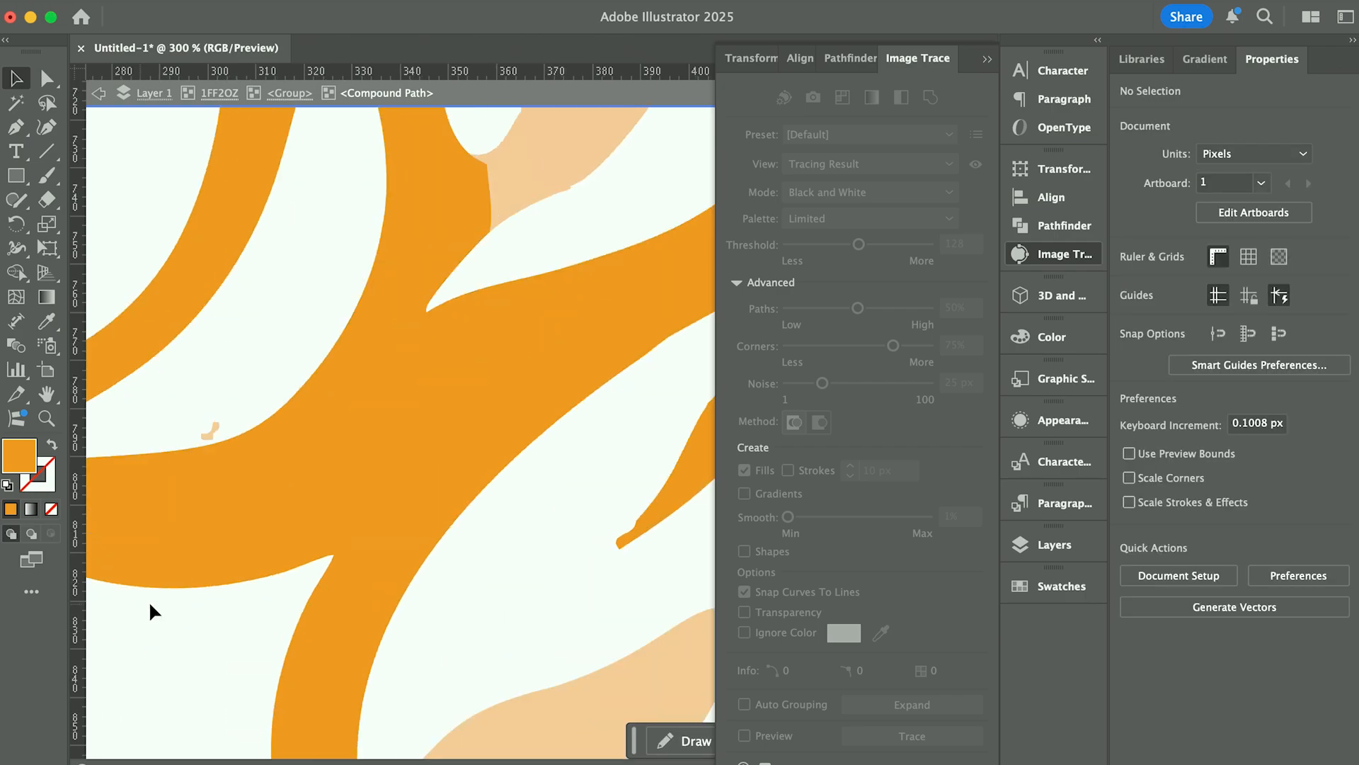
double_click(209, 432)
click(206, 431)
scroll(206, 431, down, 3)
scroll(205, 437, down, 1)
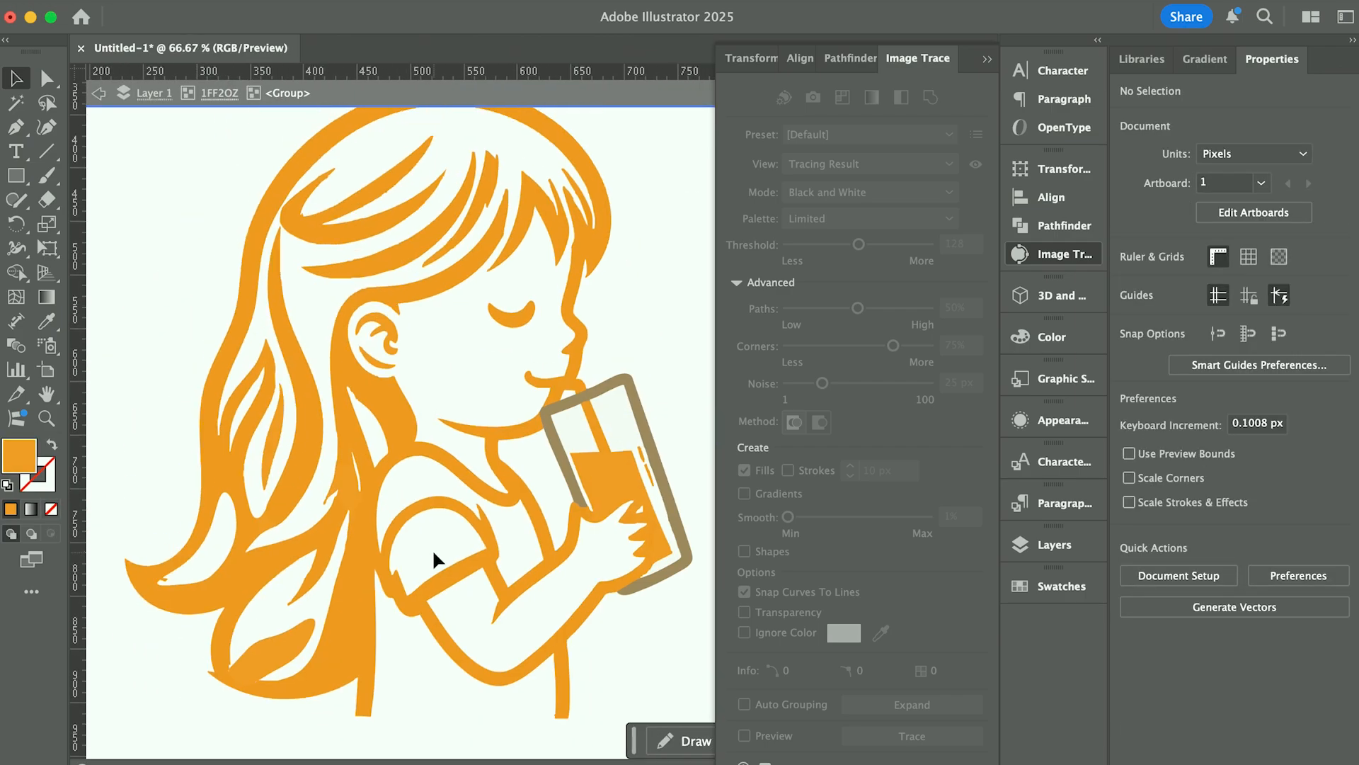
- Delete the small stray shape beside the leaf-shaped strand in the lower hair
scroll(141, 595, up, 6)
click(259, 645)
key(Delete)
scroll(262, 648, down, 6)
scroll(266, 655, down, 3)
click(283, 633)
click(270, 664)
scroll(270, 667, up, 6)
click(352, 247)
scroll(397, 678, down, 8)
click(397, 680)
- Remove the excess anchor points around the base of the leaf-shaped lower strand with the Pen tool
scroll(396, 673, up, 7)
click(204, 327)
key(p)
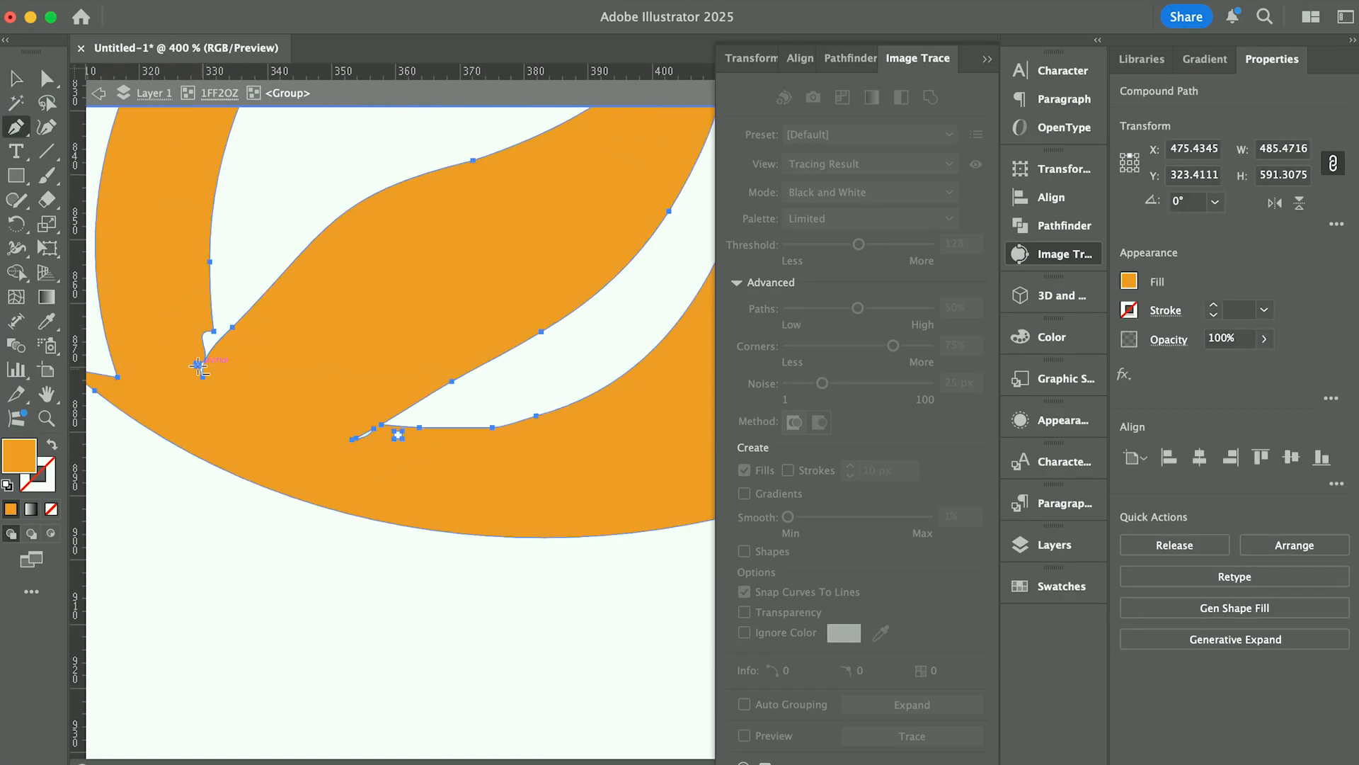
click(204, 337)
click(213, 330)
click(395, 432)
click(398, 436)
click(362, 434)
key(Delete)
scroll(364, 434, down, 4)
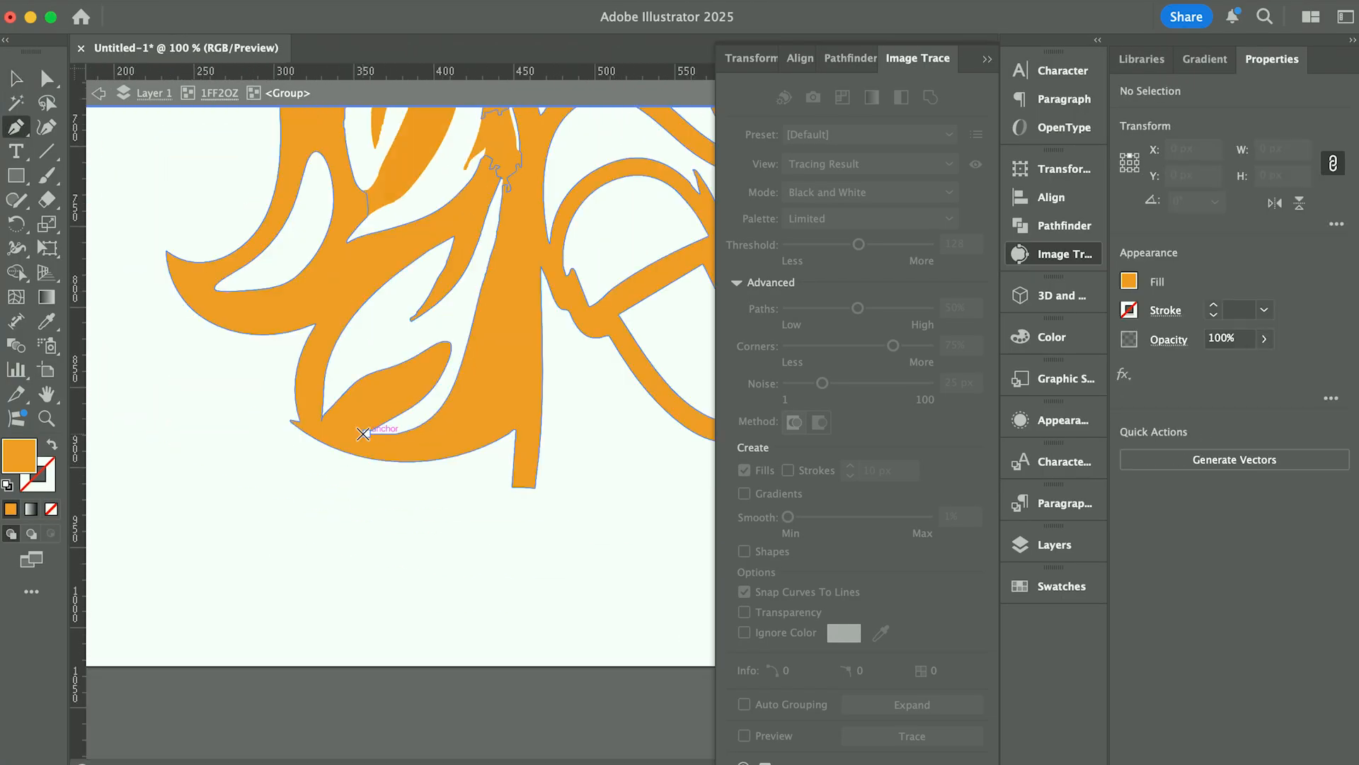
scroll(407, 318, up, 6)
super+click(430, 325)
scroll(454, 306, down, 4)
scroll(266, 664, down, 3)
super+click(154, 168)
key(v)
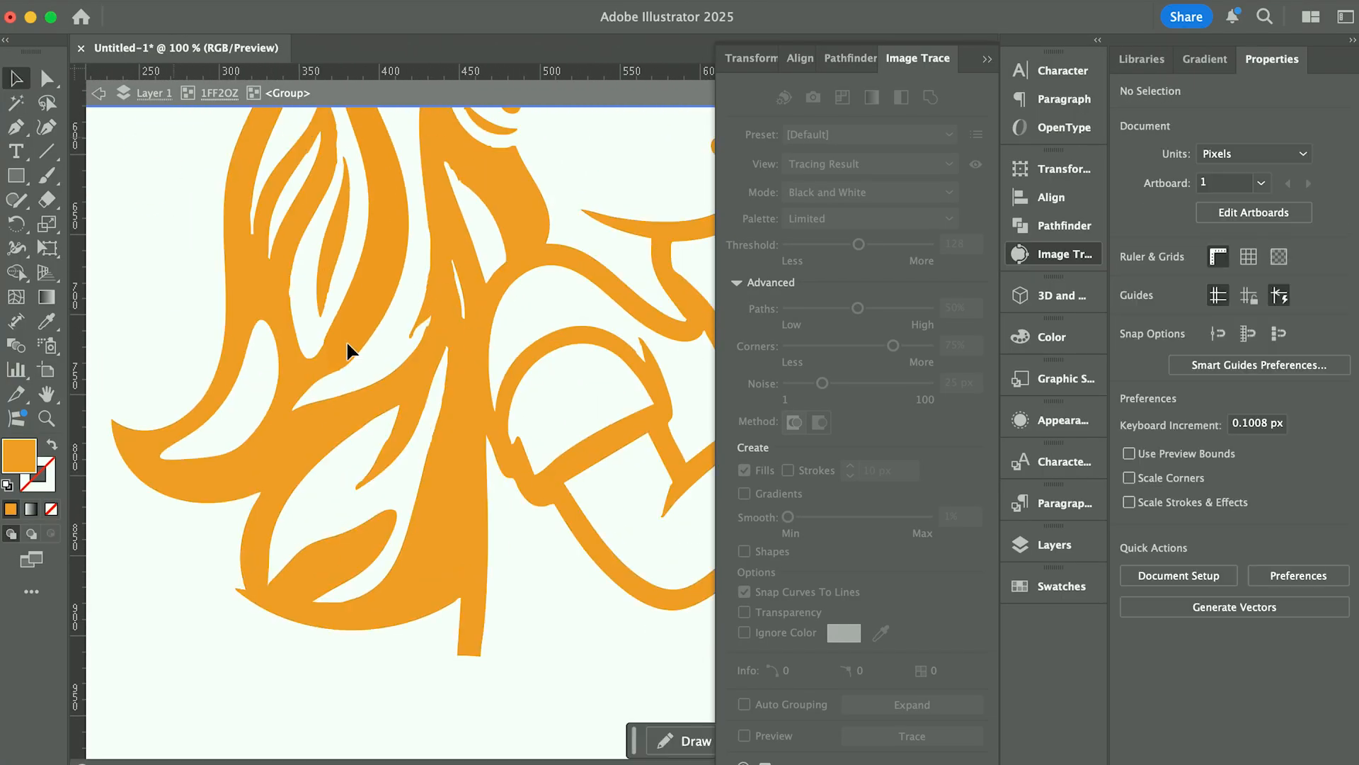
- Straighten the upper edge of the leaf-shaped lower strand by removing its middle anchor points with the Pen tool
click(443, 248)
key(super+a)
click(517, 728)
super+click(304, 553)
super+click(335, 536)
drag(309, 548, 310, 566)
key(p)
super+click(331, 691)
super+click(388, 514)
click(335, 536)
click(369, 520)
super+click(278, 652)
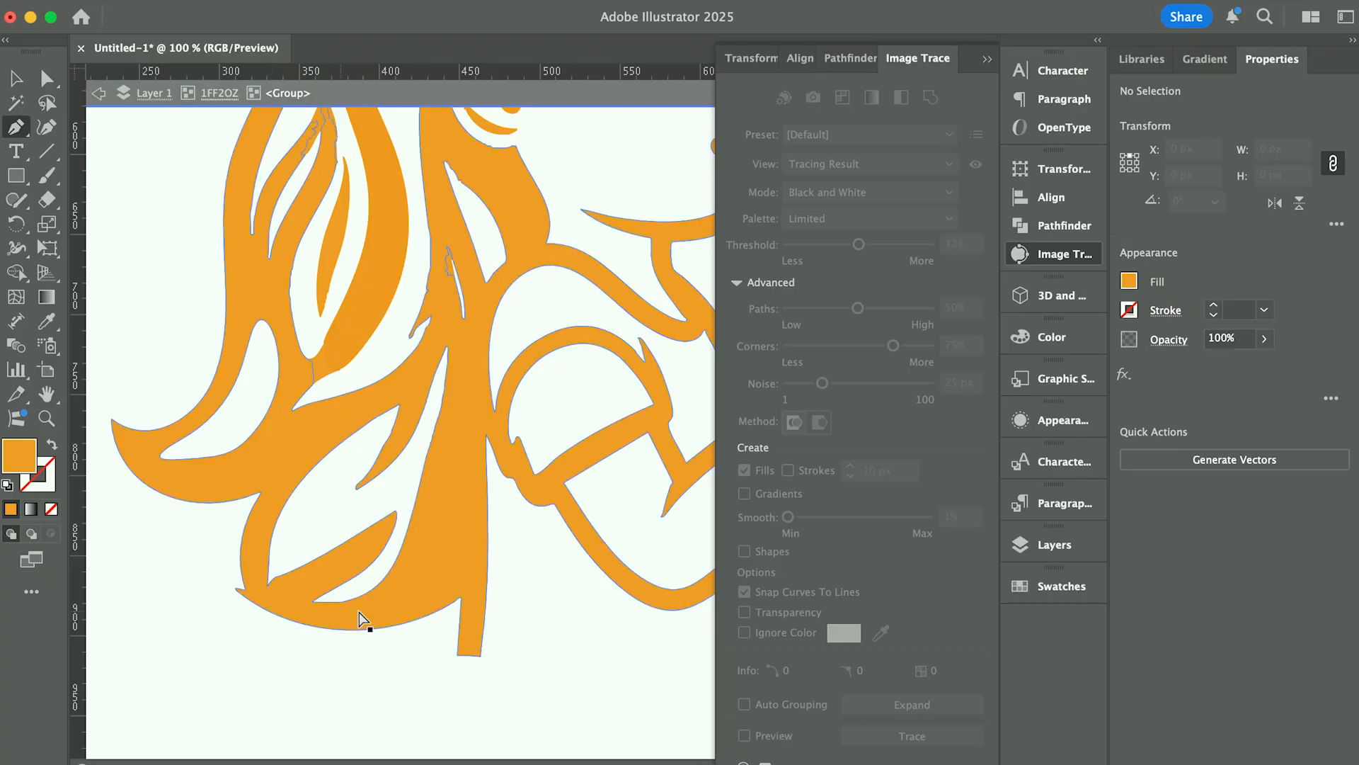
- Remove the surplus anchor points at the upper tip of the white hair gap below the ear
scroll(342, 614, up, 4)
scroll(343, 615, right, 2)
super+click(338, 458)
super+click(167, 288)
scroll(167, 288, down, 3)
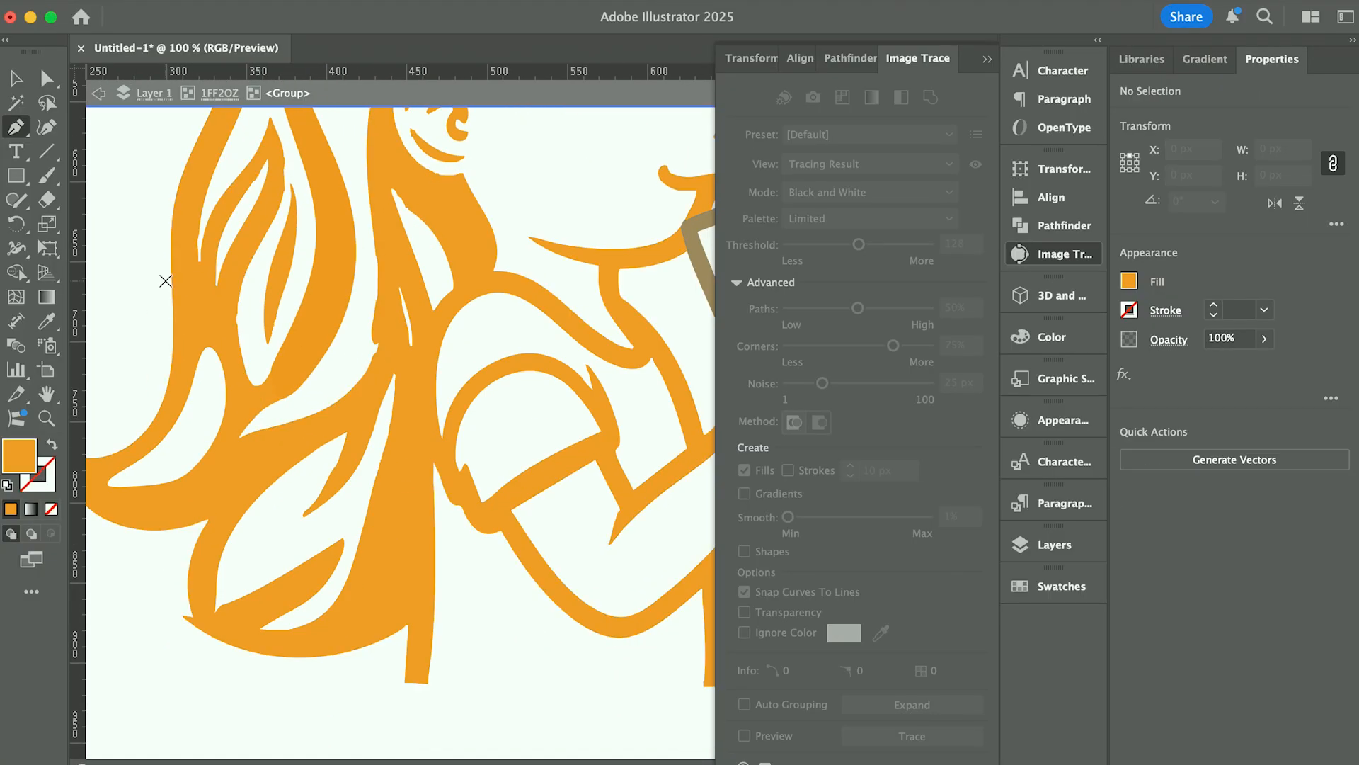
scroll(164, 279, up, 6)
key(super+equal)
key(super+equal)
scroll(385, 167, down, 2)
scroll(385, 167, left, 3)
super+click(511, 495)
click(494, 482)
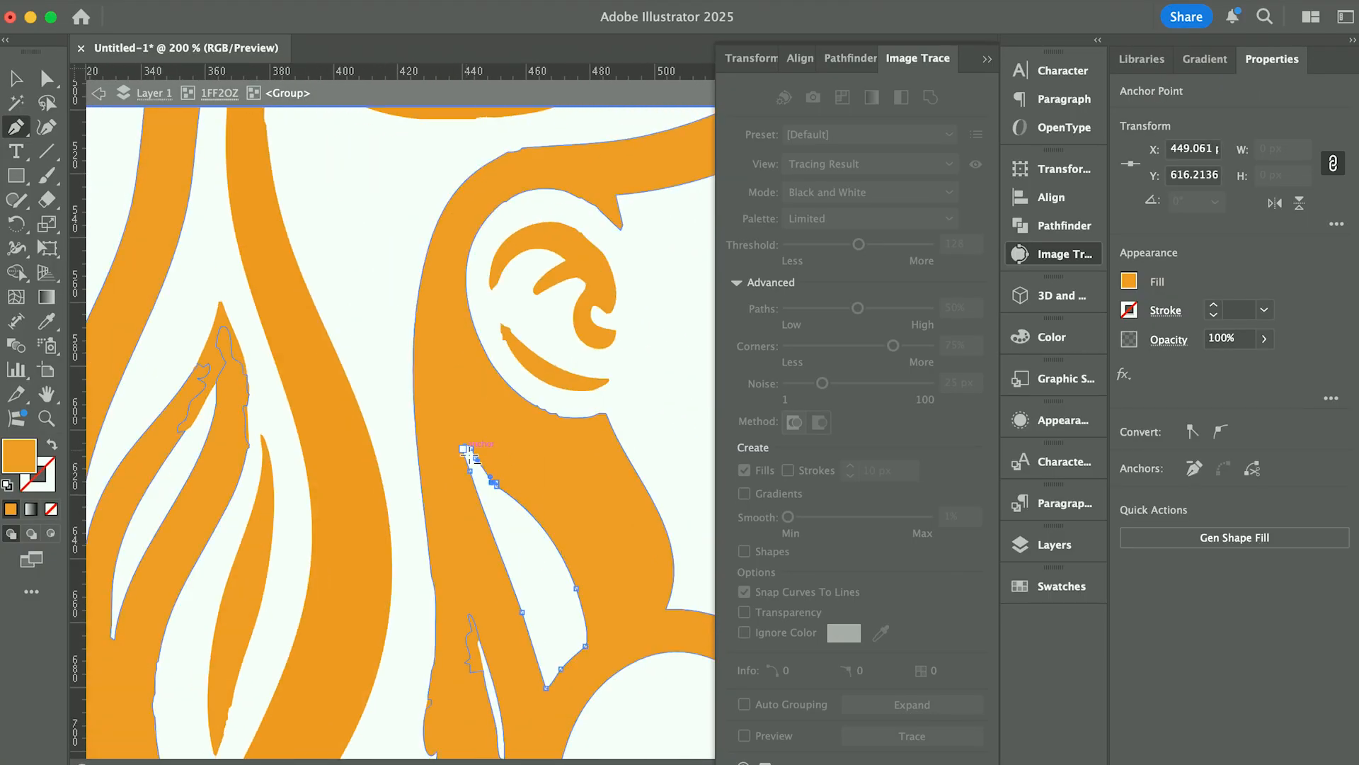
click(495, 484)
- Select two neighbouring hair shapes in the upper hair and unite them with Pathfinder
scroll(403, 475, up, 5)
scroll(403, 475, right, 1)
scroll(401, 475, up, 3)
scroll(401, 475, right, 1)
key(v)
click(231, 283)
shift+click(124, 288)
click(1133, 542)
- Smooth the contour of the united hair shape, then deselect it
click(212, 3)
mouse_move(254, 607)
click(534, 637)
key(super+minus)
key(super+minus)
key(super+minus)
scroll(331, 198, up, 2)
scroll(331, 198, right, 2)
drag(366, 198, 388, 197)
click(505, 199)
key(Escape)
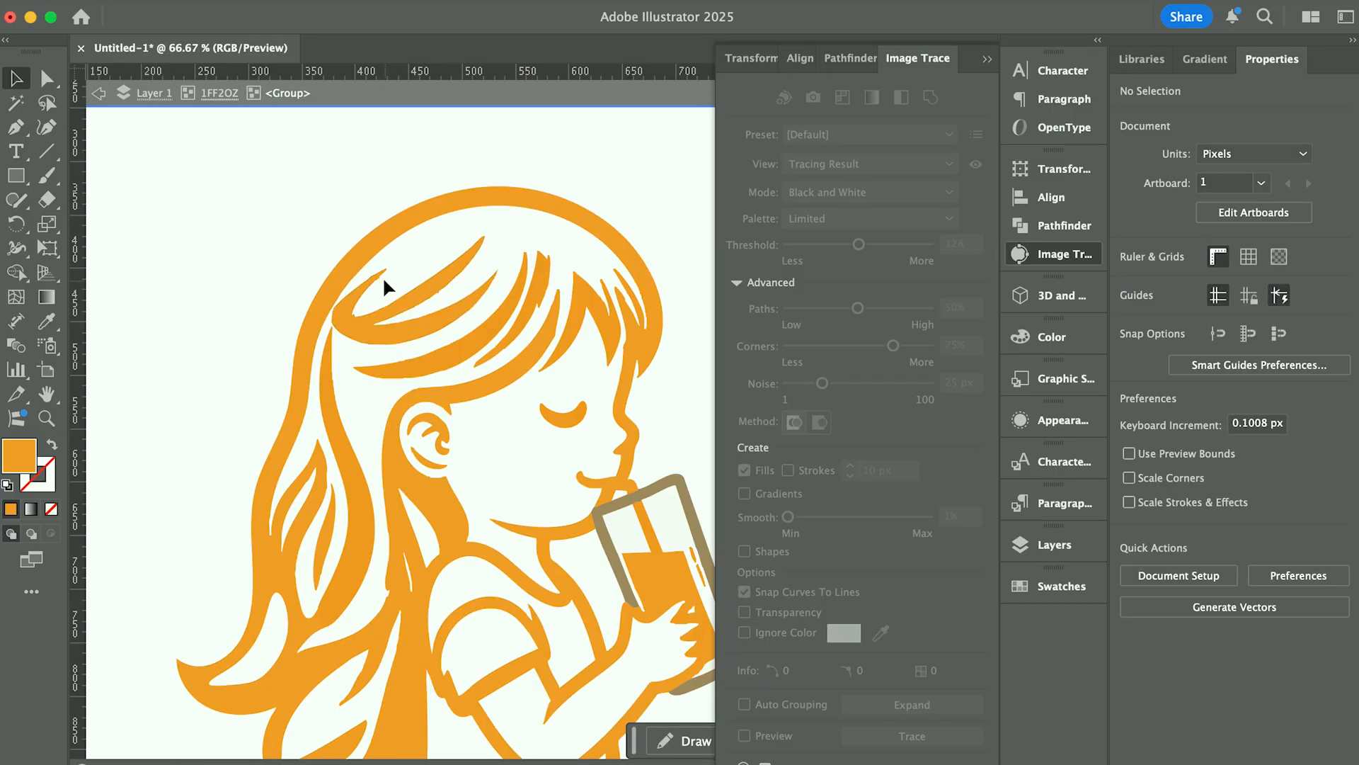
- Smooth the hair strand near the crown of the head
click(400, 293)
click(212, 2)
mouse_move(241, 606)
click(509, 635)
double_click(206, 412)
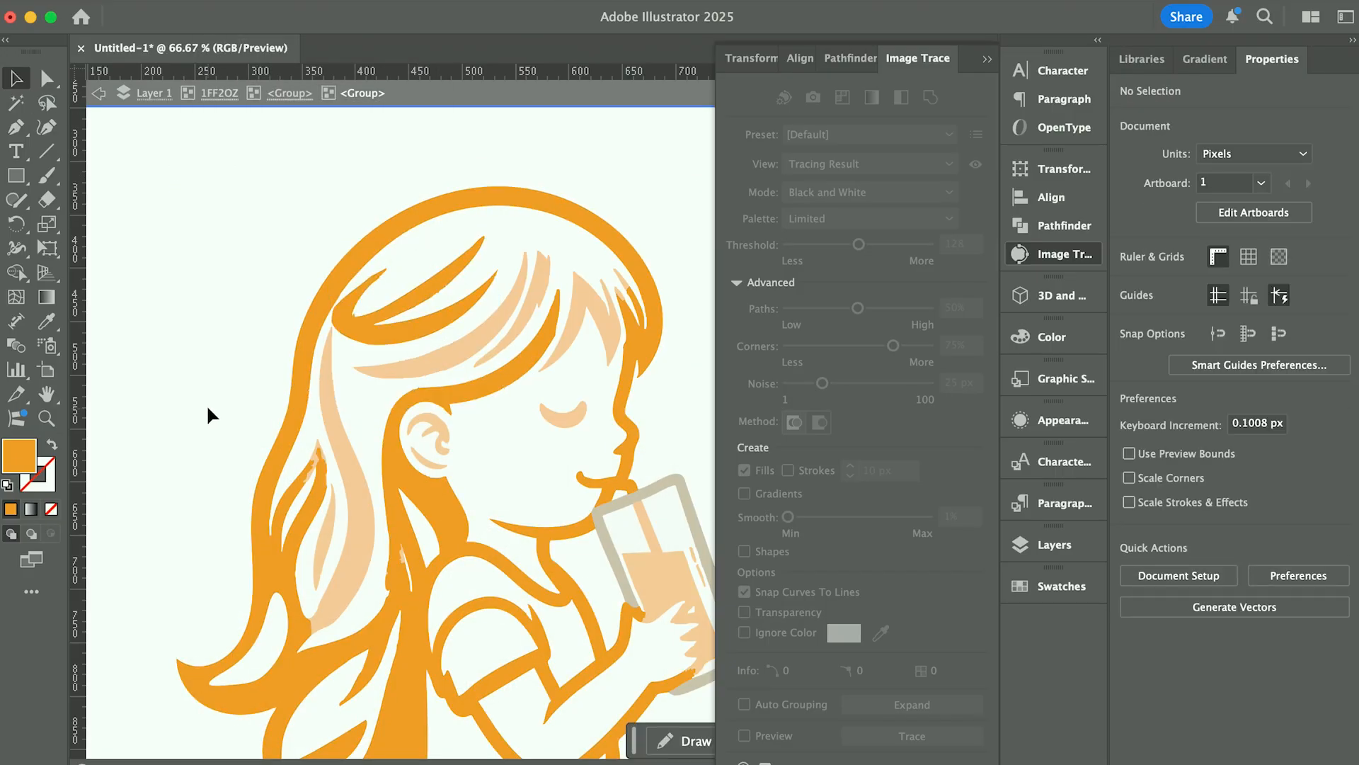
- Isolate another hair shape, simplify its path, and leave its isolation
scroll(644, 674, down, 3)
scroll(645, 674, right, 2)
click(500, 712)
double_click(327, 448)
double_click(314, 452)
click(314, 452)
click(212, 3)
mouse_move(284, 607)
click(510, 611)
drag(358, 725, 323, 726)
double_click(496, 722)
scroll(573, 624, down, 3)
scroll(631, 604, right, 2)
click(1062, 763)
drag(470, 328, 640, 313)
drag(181, 670, 471, 445)
key(Tab)
drag(571, 374, 1011, 533)
scroll(603, 515, up, 4)
scroll(538, 501, down, 1)
click(1012, 532)
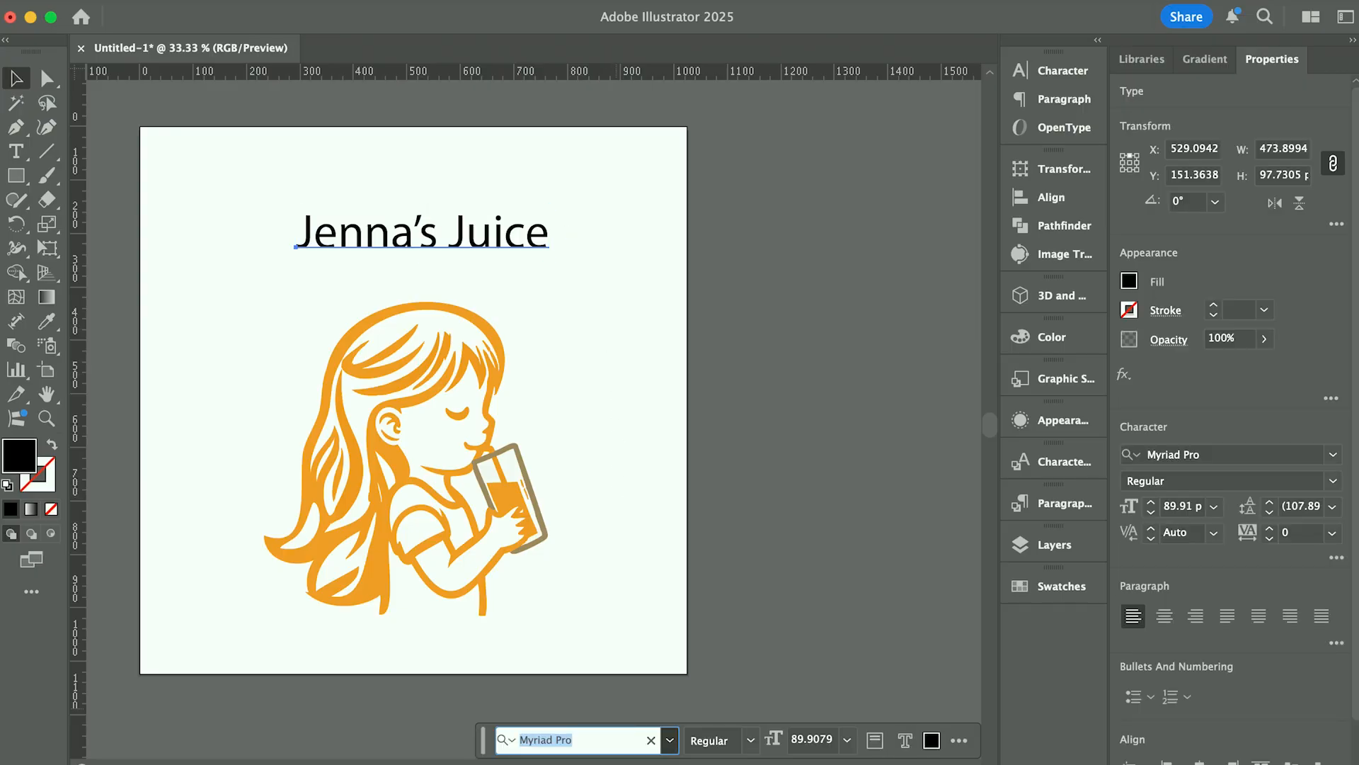
- Set the "Jenna's Juice" title's font to Quicksand
text(qui)
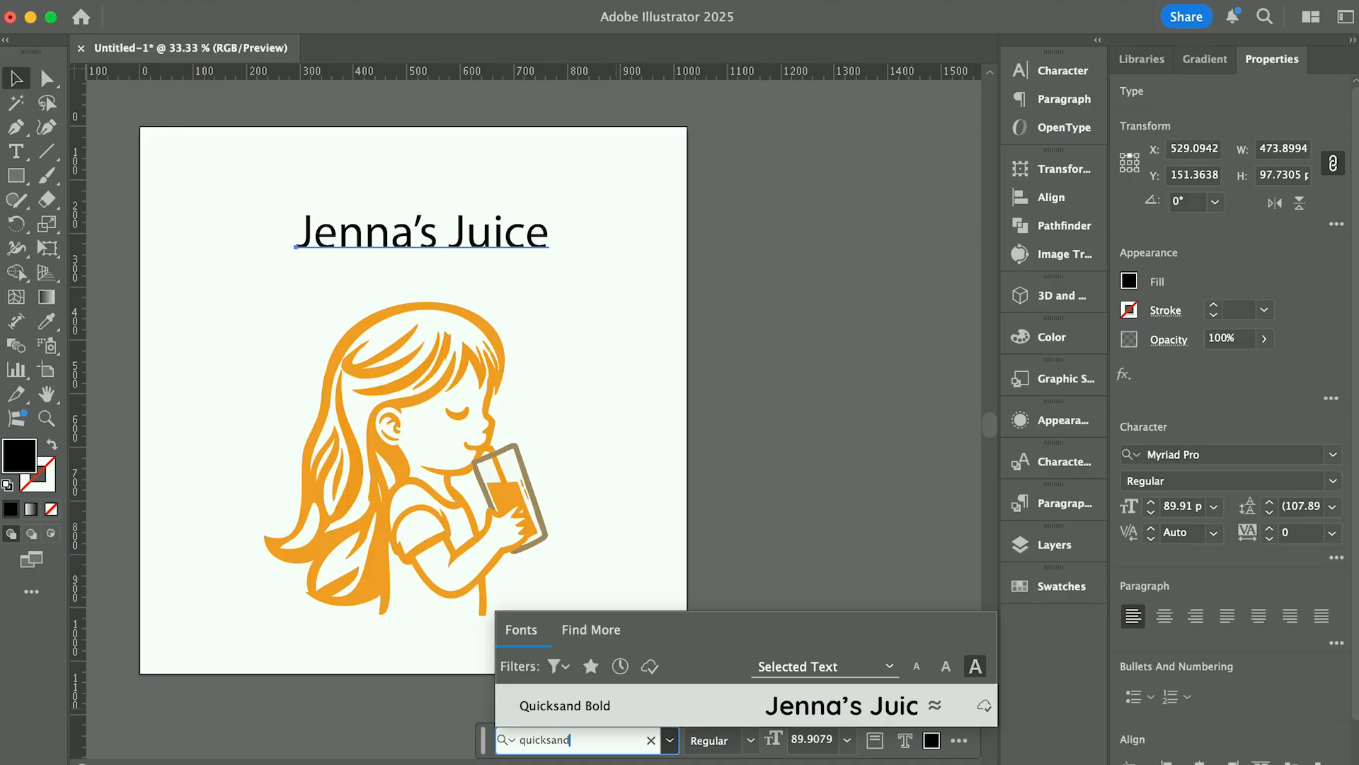
text(cksand)
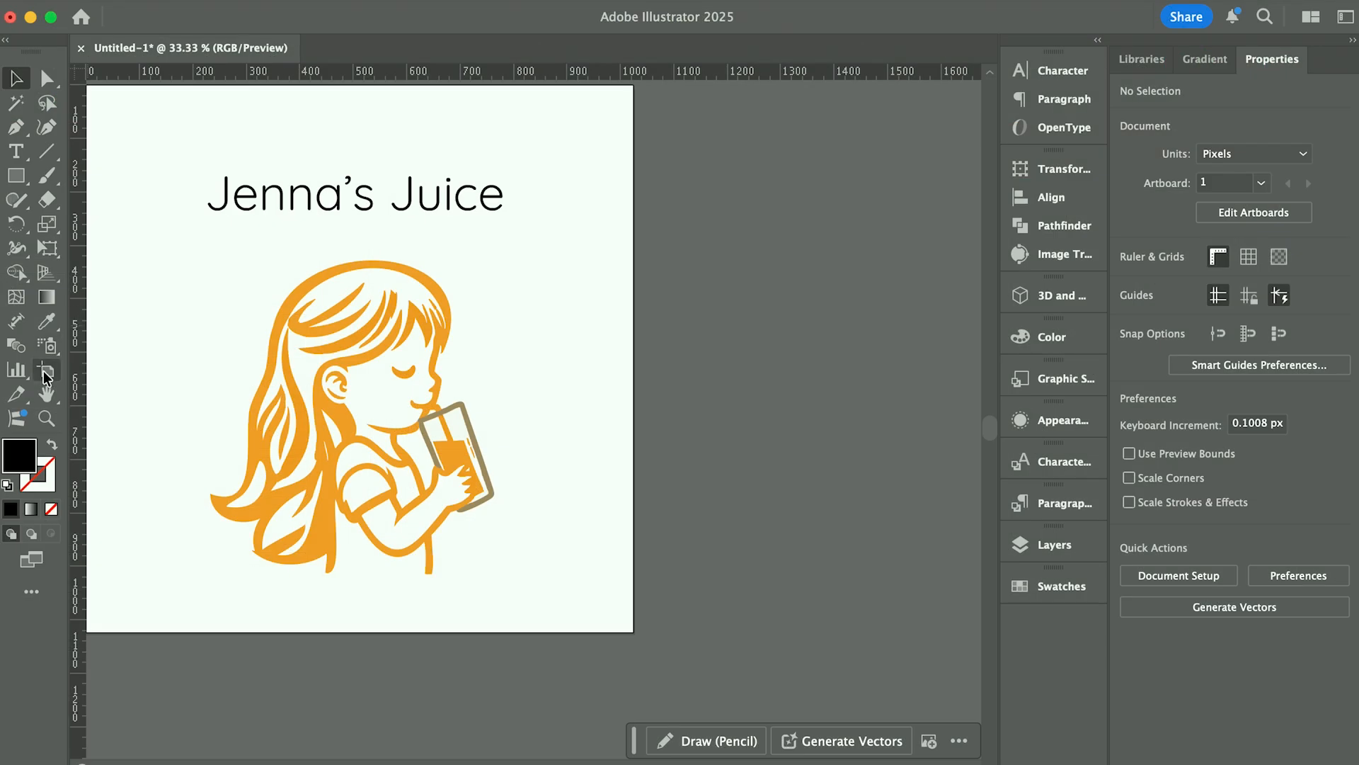
- Add a second 1024 by 1024 px artboard beside the first one
click(47, 372)
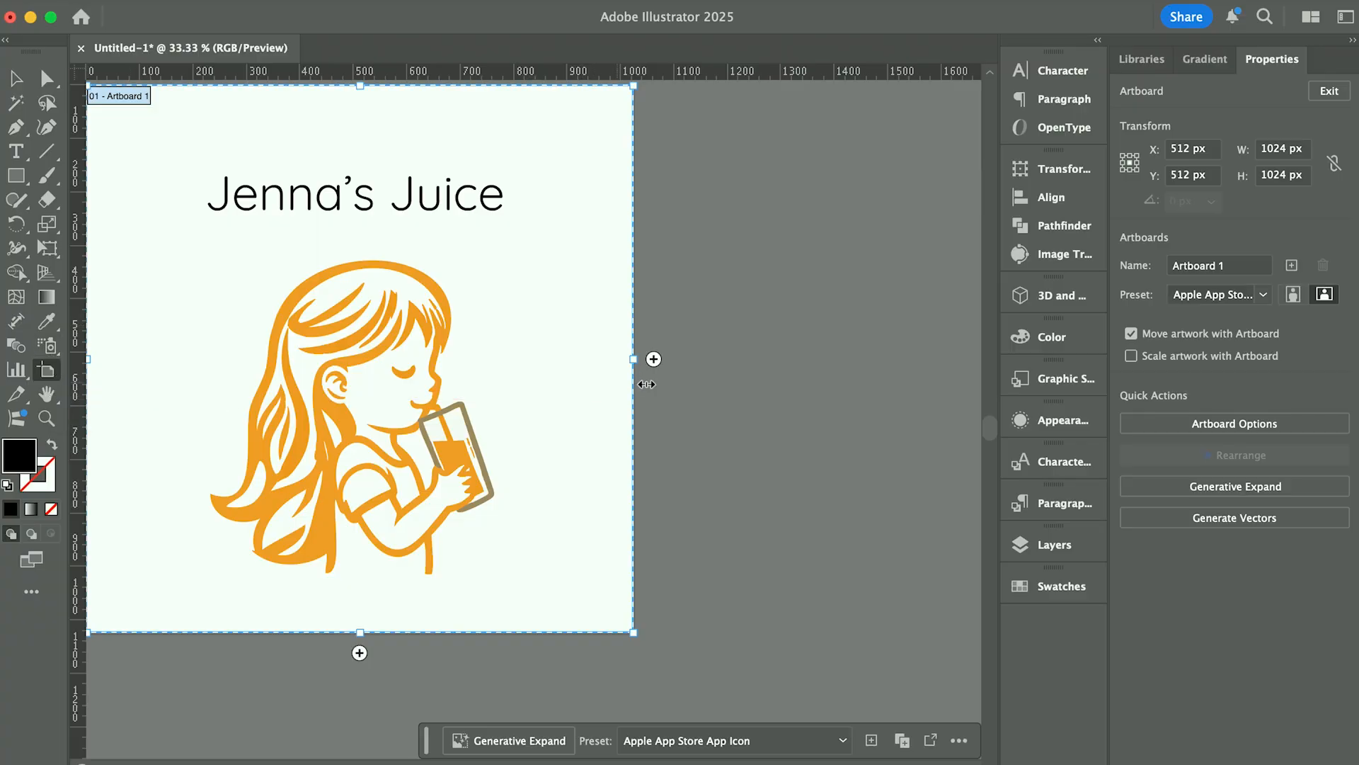
click(653, 359)
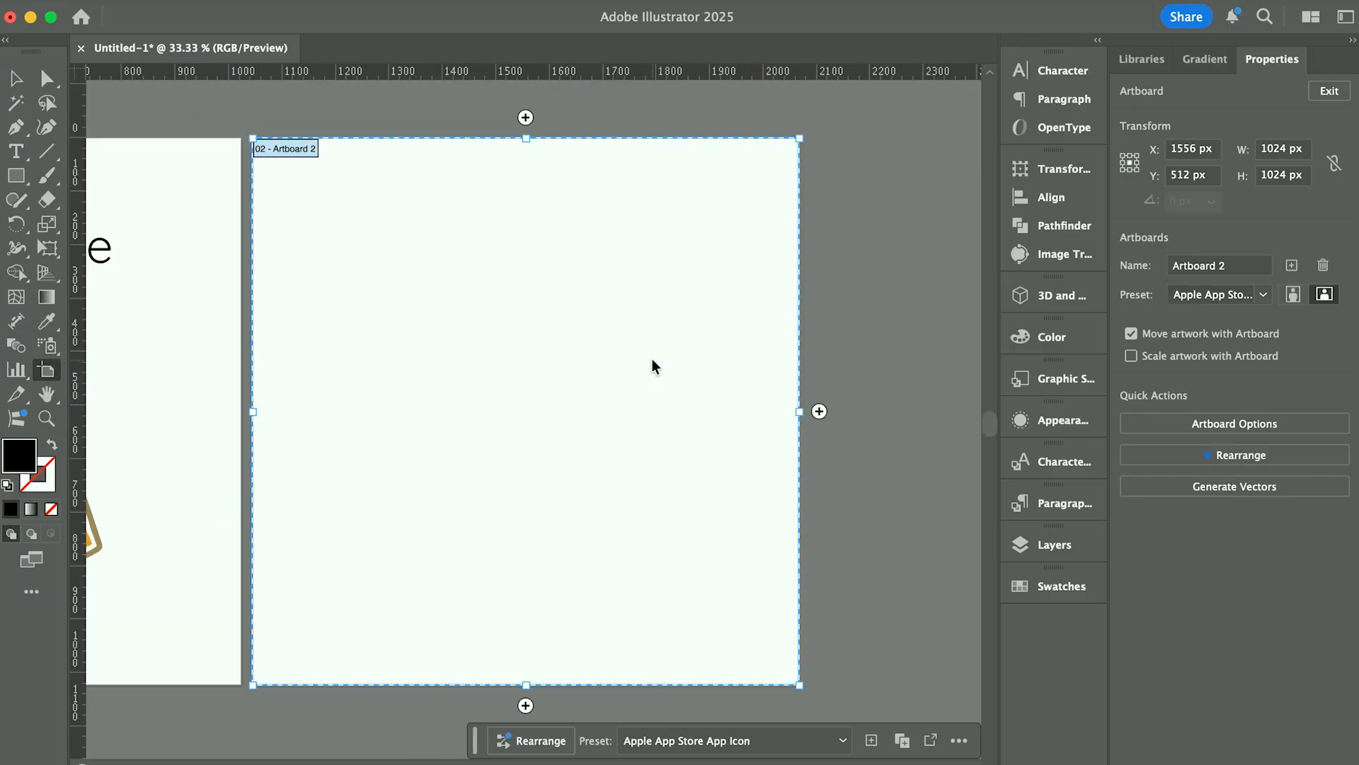
- Align the juice-glass reference logo centrally beneath the orange-fruit reference logo on the second artboard
click(15, 80)
drag(620, 474, 658, 464)
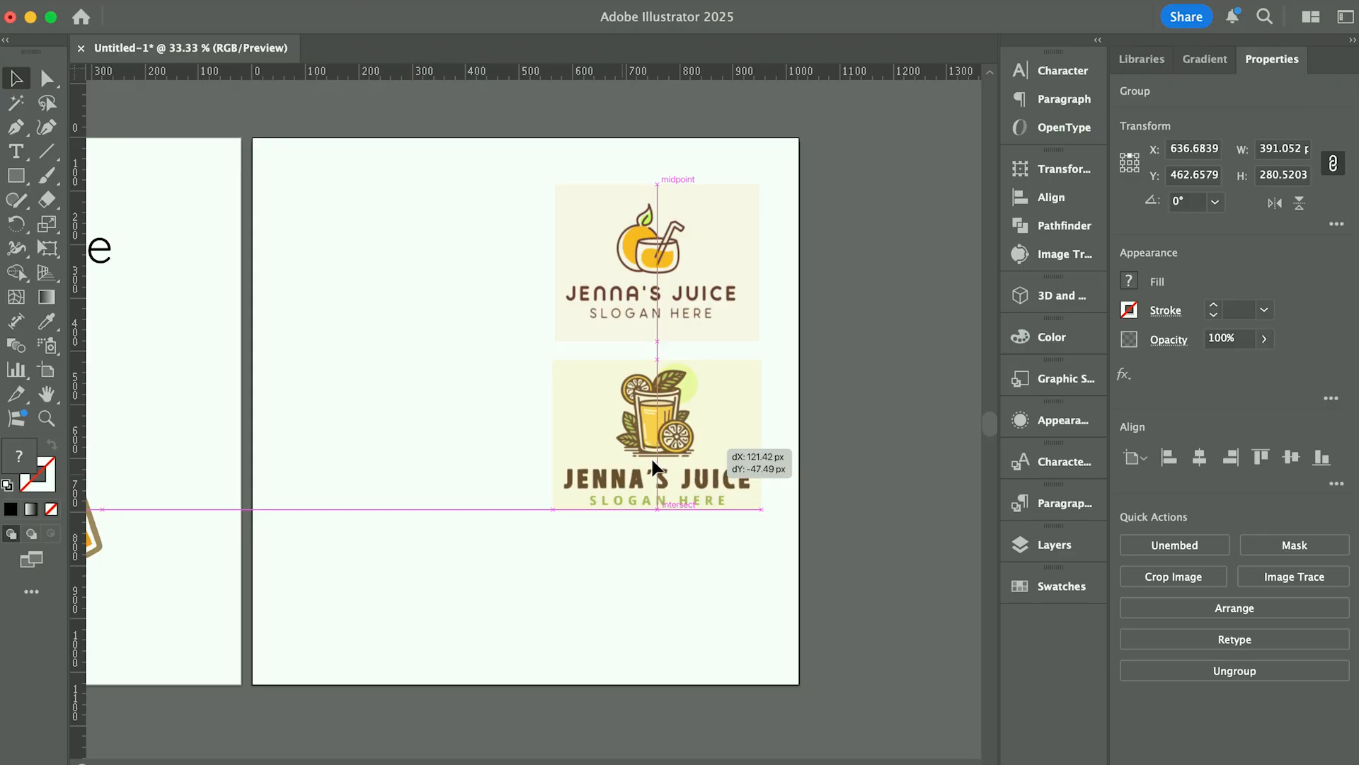
click(458, 539)
- Draw a black rectangle about 188 by 146 px in the second artboard's upper-left area
scroll(458, 539, left, 5)
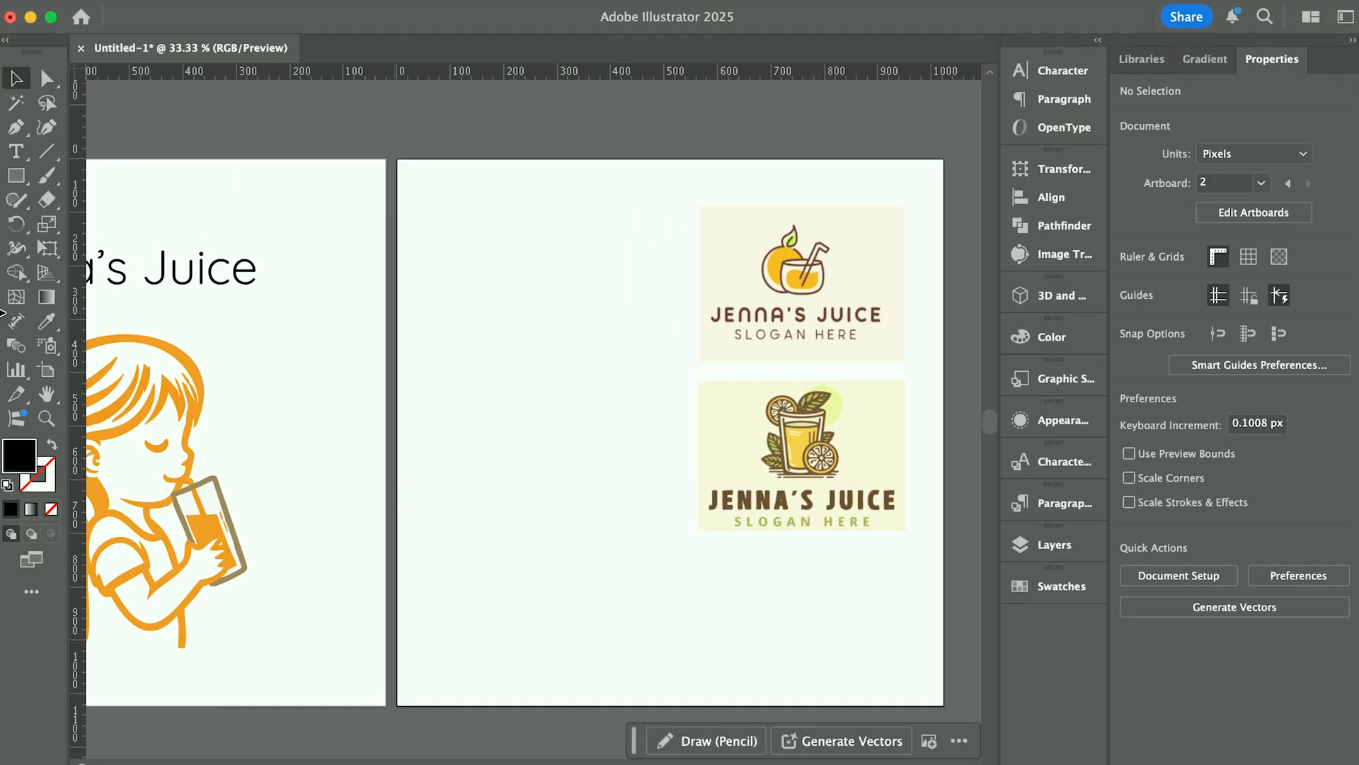
click(16, 175)
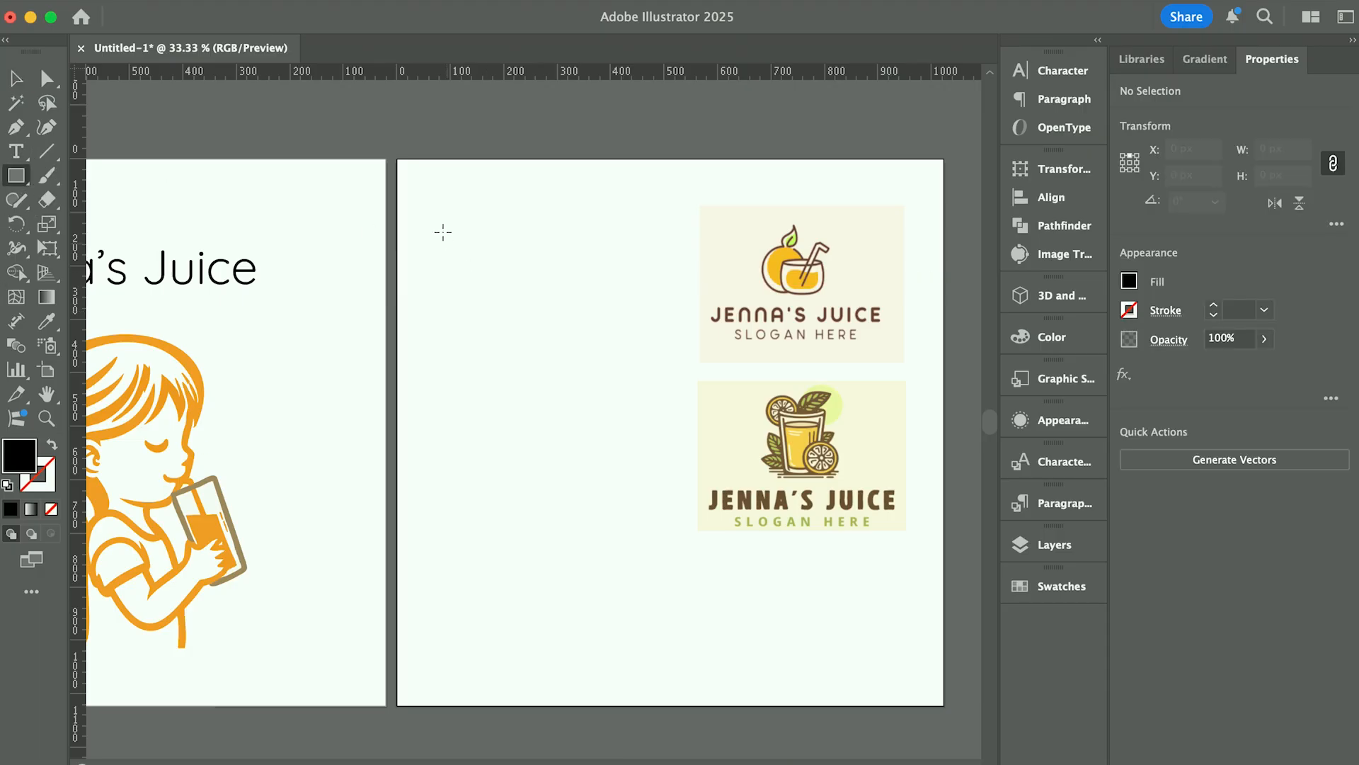
drag(445, 215, 544, 291)
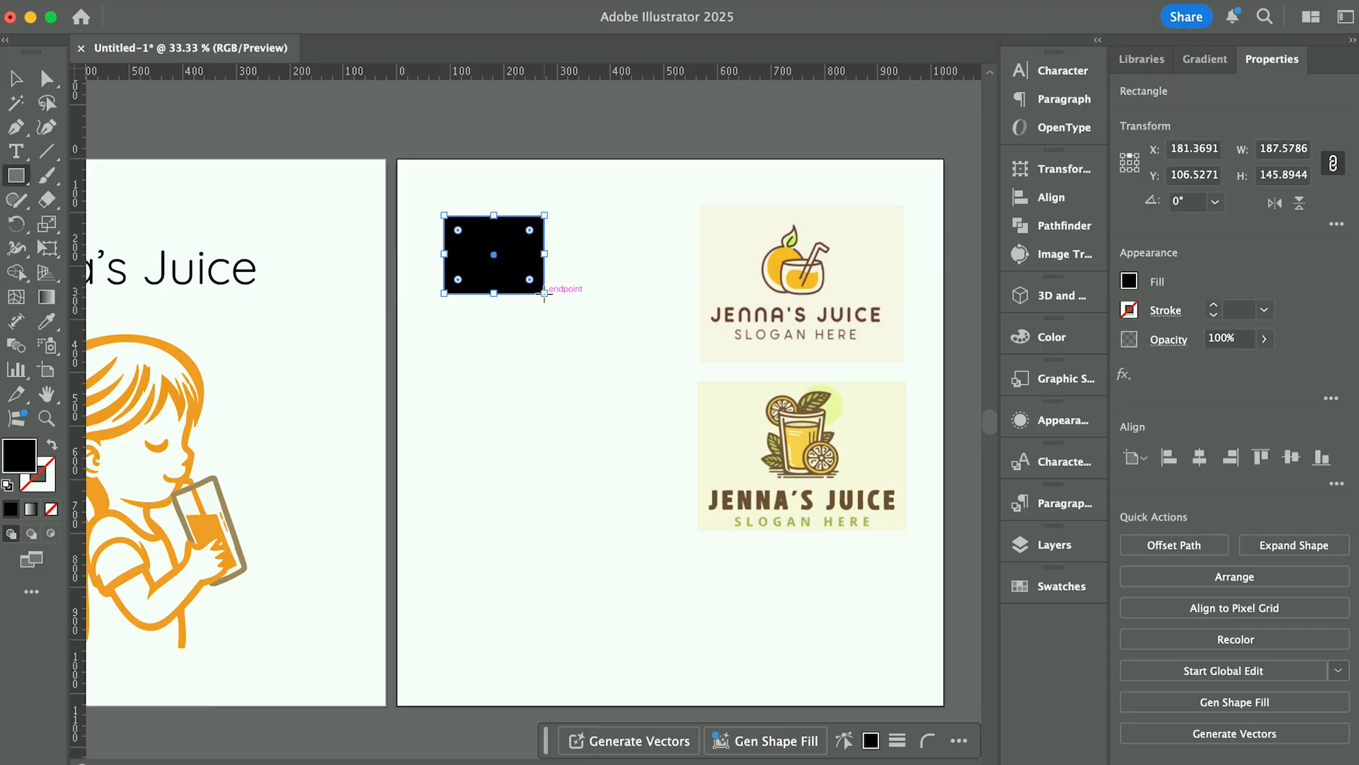
- Fill the rectangle on the second artboard with the brown sampled from the orange-fruit reference logo's lettering
click(45, 324)
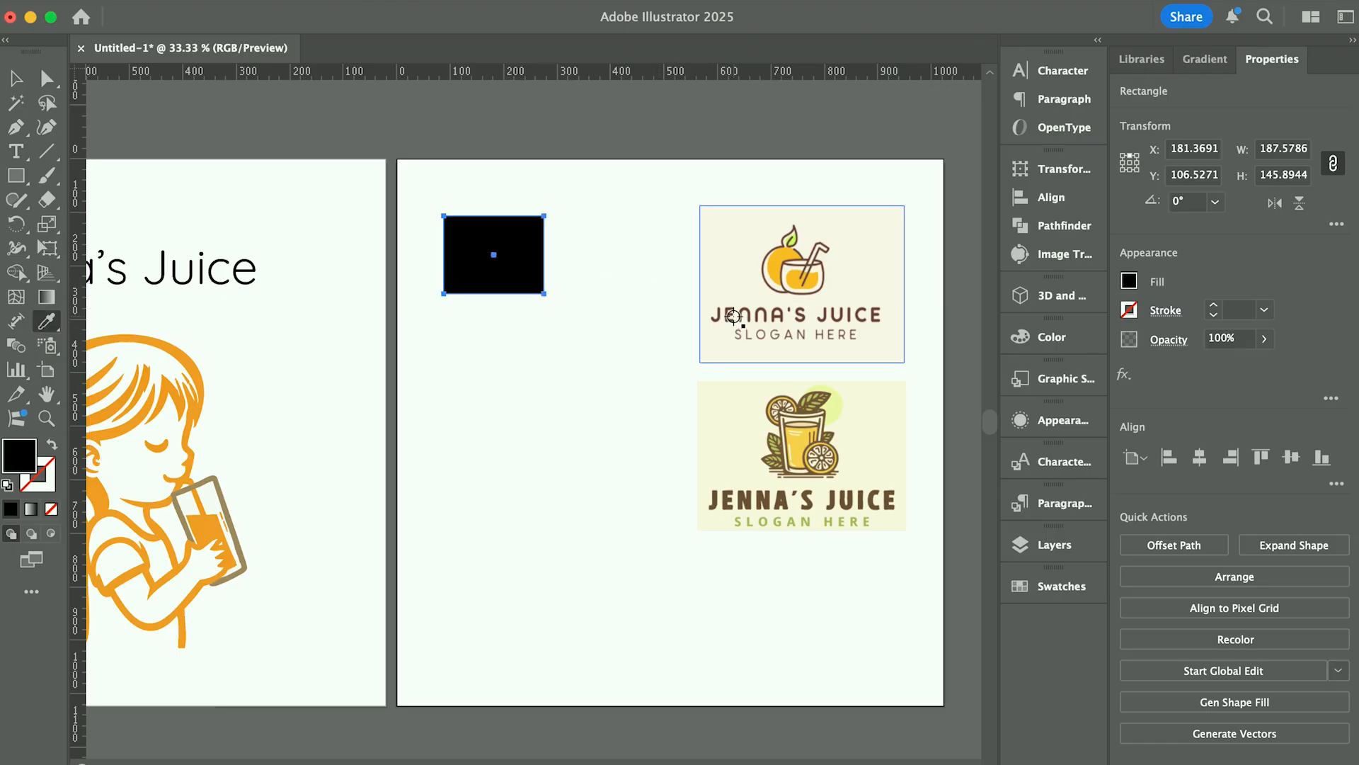
click(727, 315)
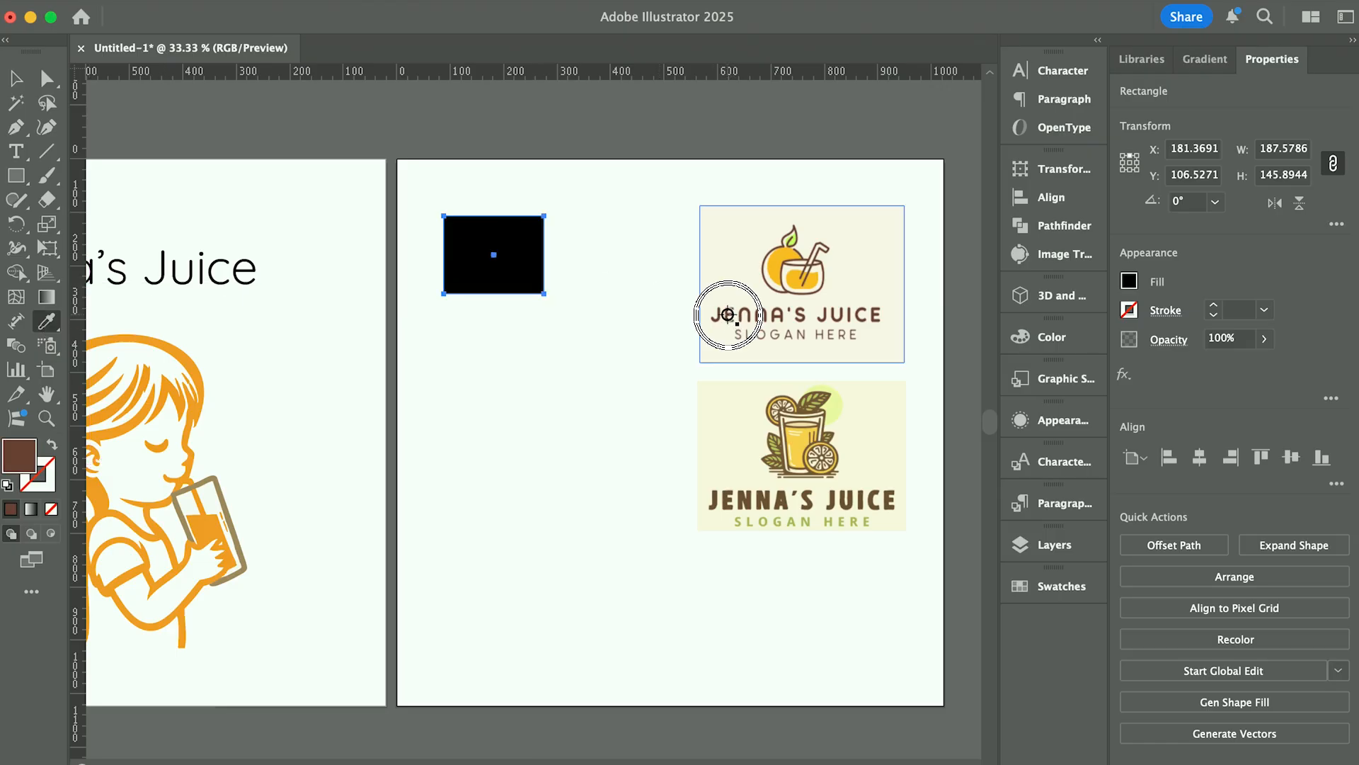
- Move the title up above the girl and draw an unfilled, brown-stroked circle about 733 px in diameter around her
drag(256, 221, 246, 168)
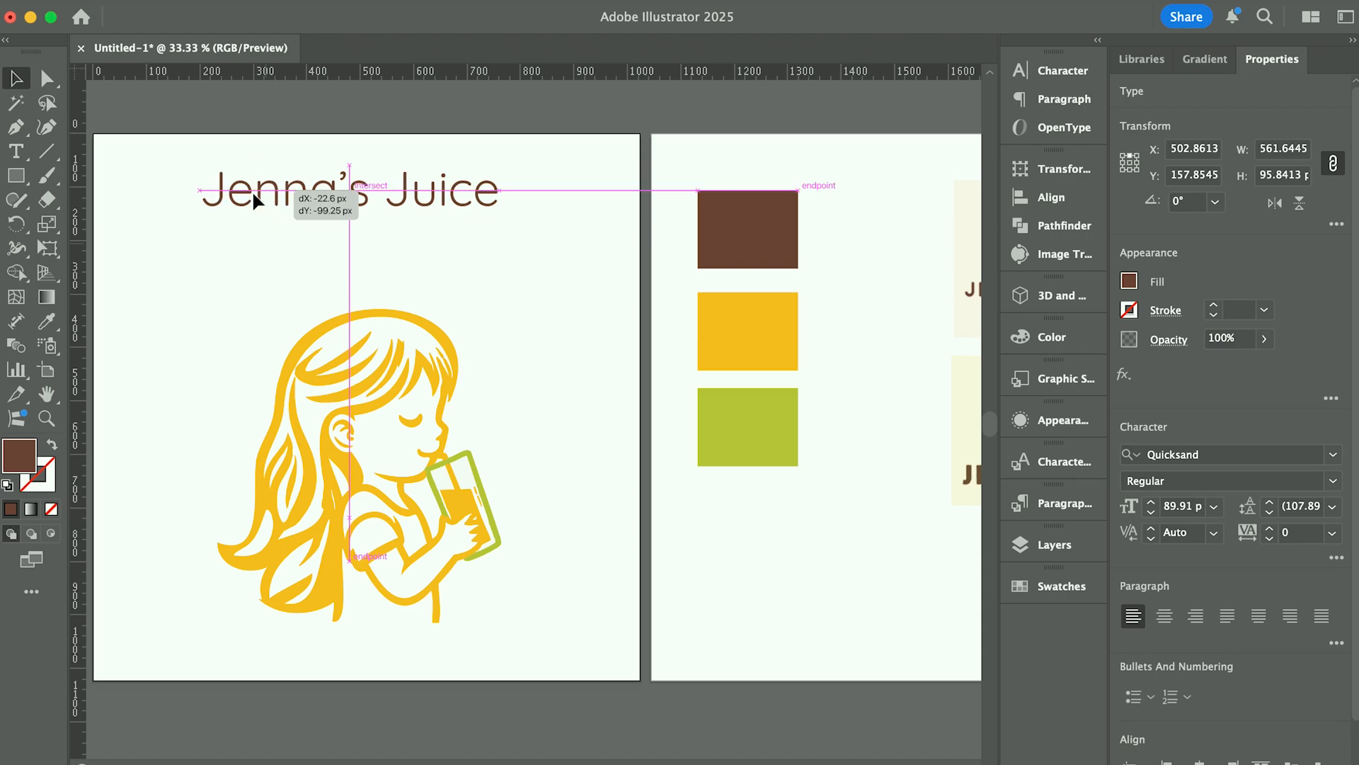
click(191, 304)
click(15, 177)
drag(16, 183, 85, 222)
drag(380, 373, 518, 466)
click(50, 448)
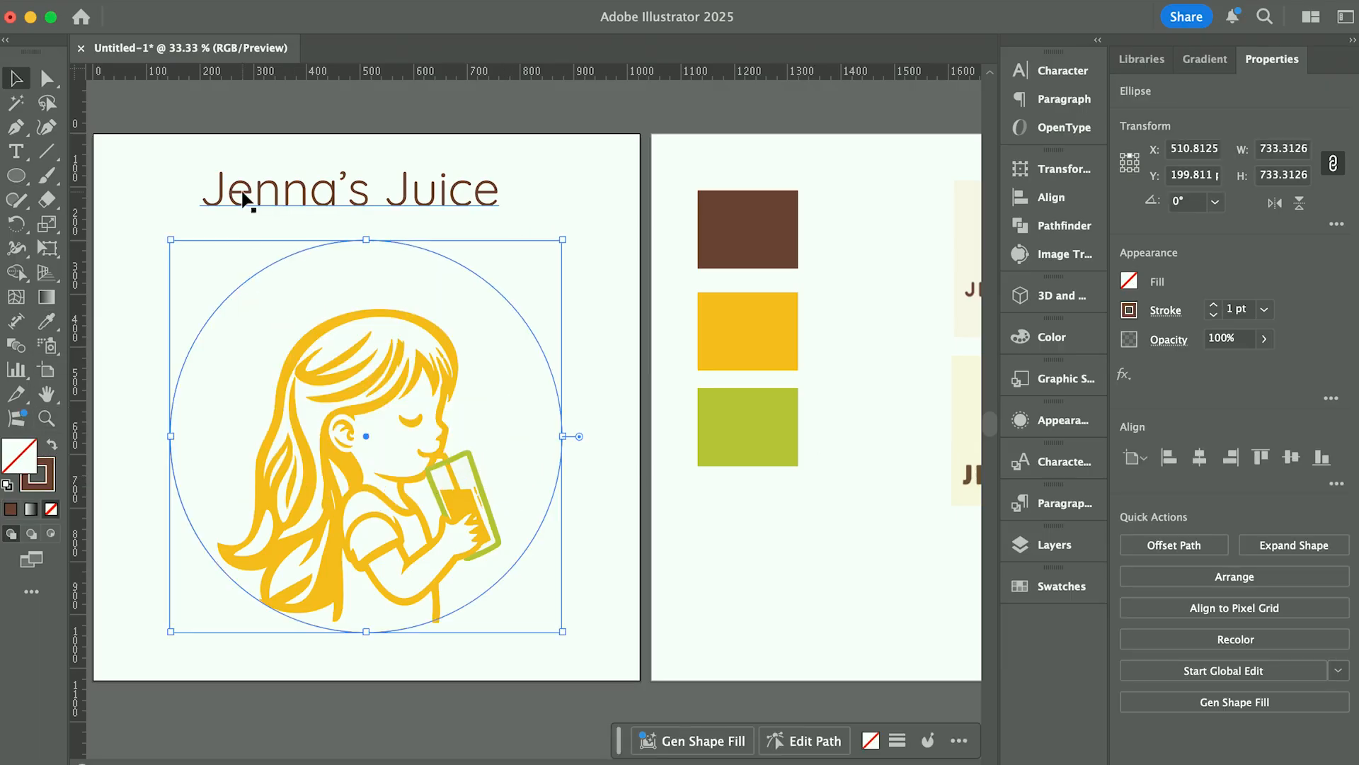
- Add the text "Jenna's Juice" along the path of the circle around the girl
key(t)
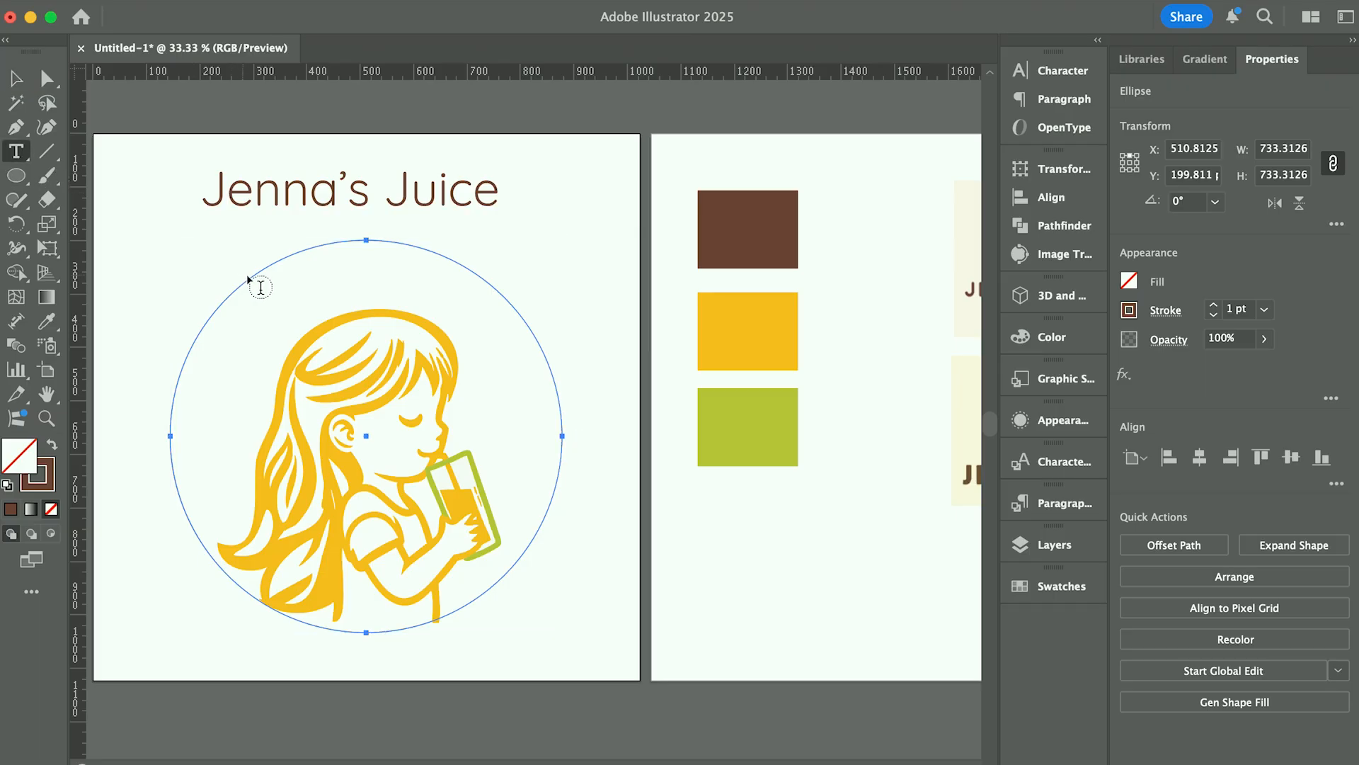
click(21, 150)
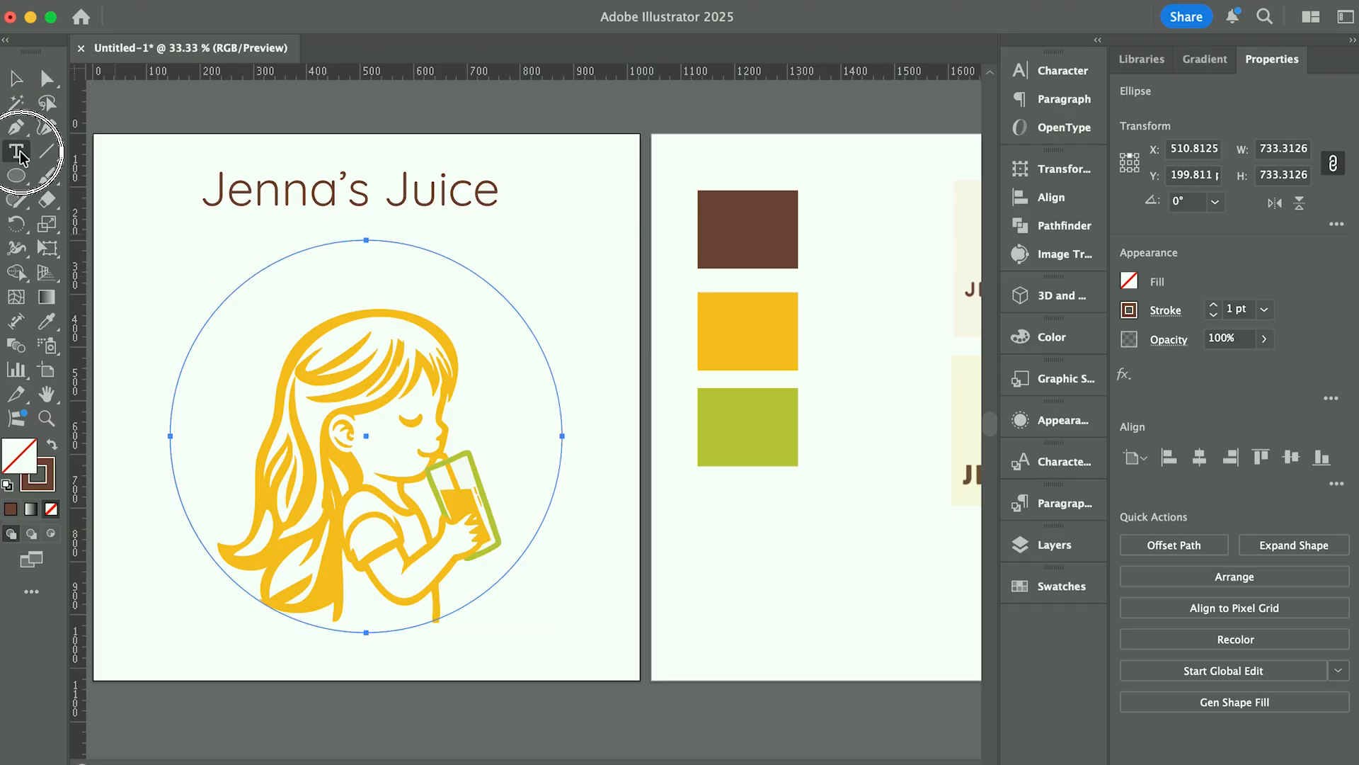
click(99, 200)
click(239, 276)
text(Jenna's Juice)
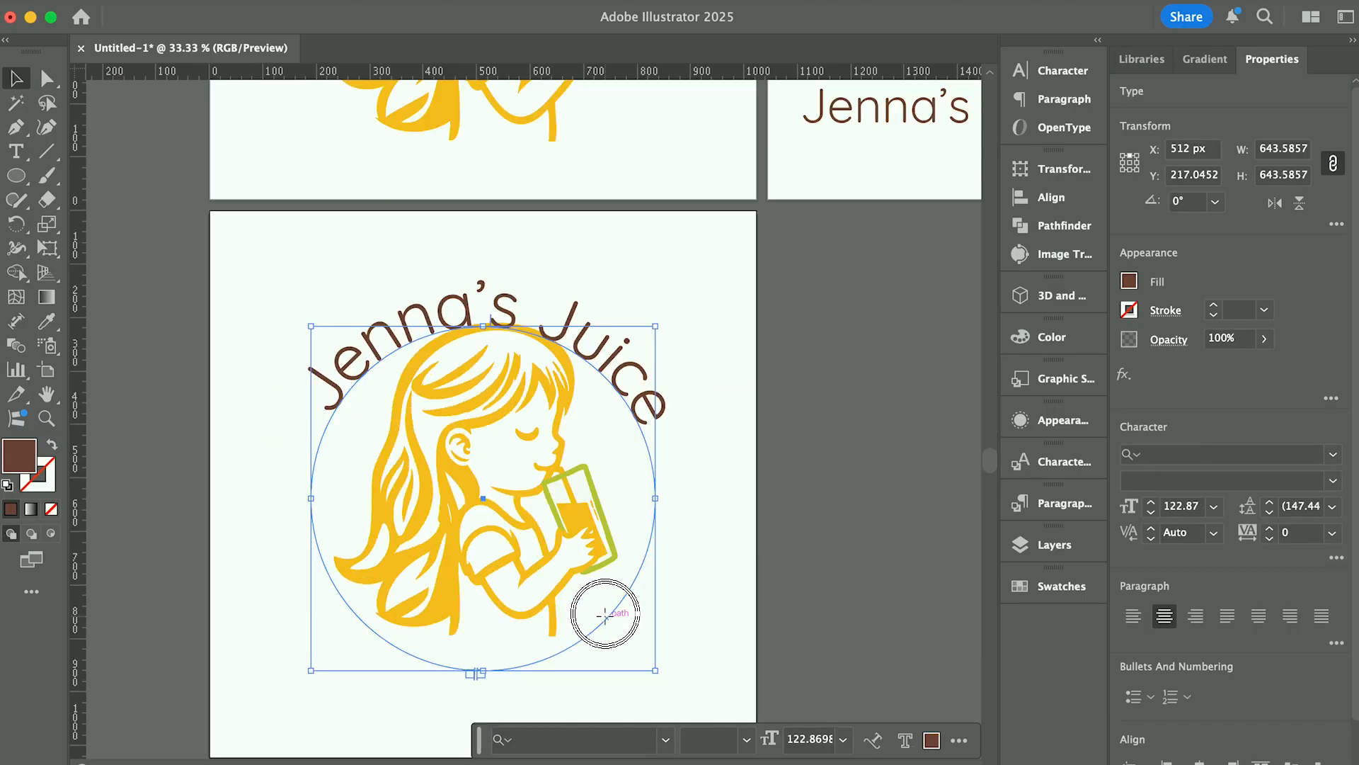
- Move the curved title up on the third artboard so it arches just clear of the girl's hair, at Y about 166 px
drag(606, 532, 608, 586)
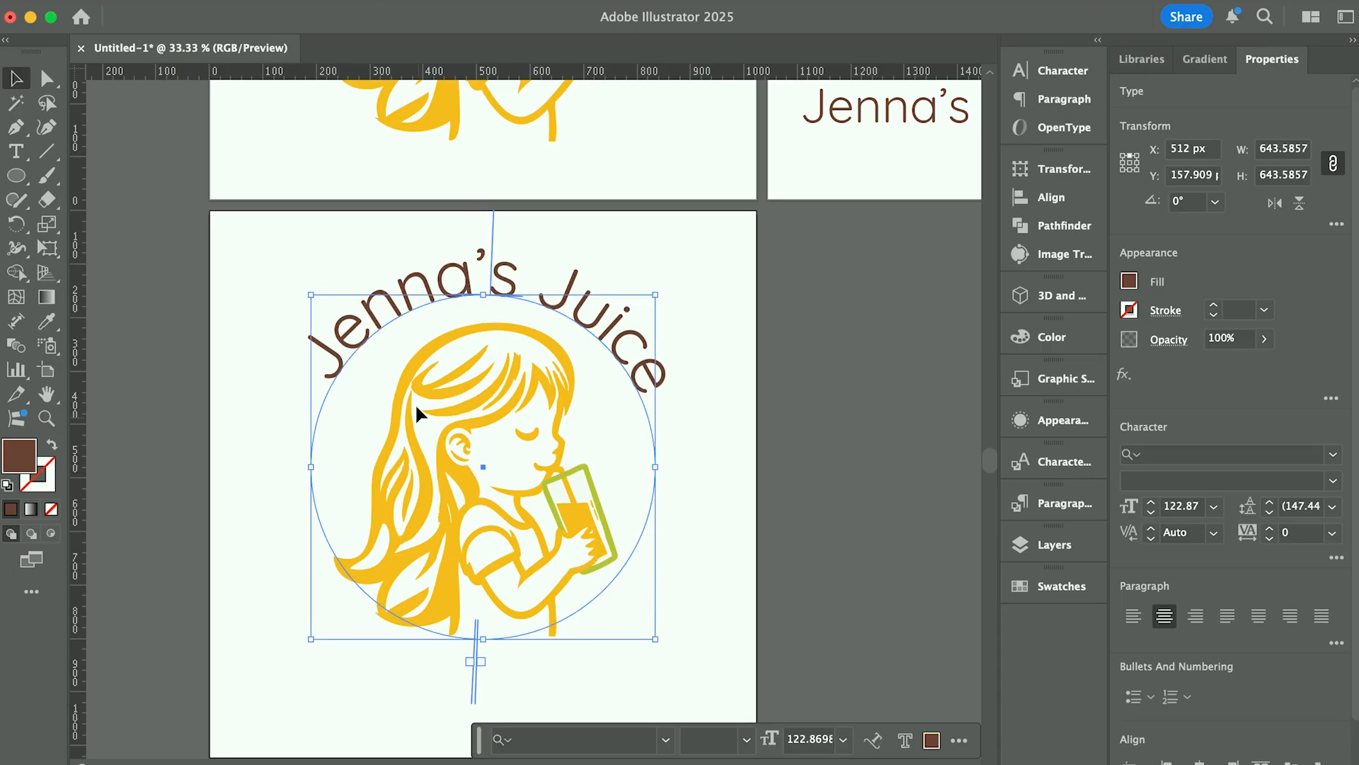
drag(643, 535, 643, 539)
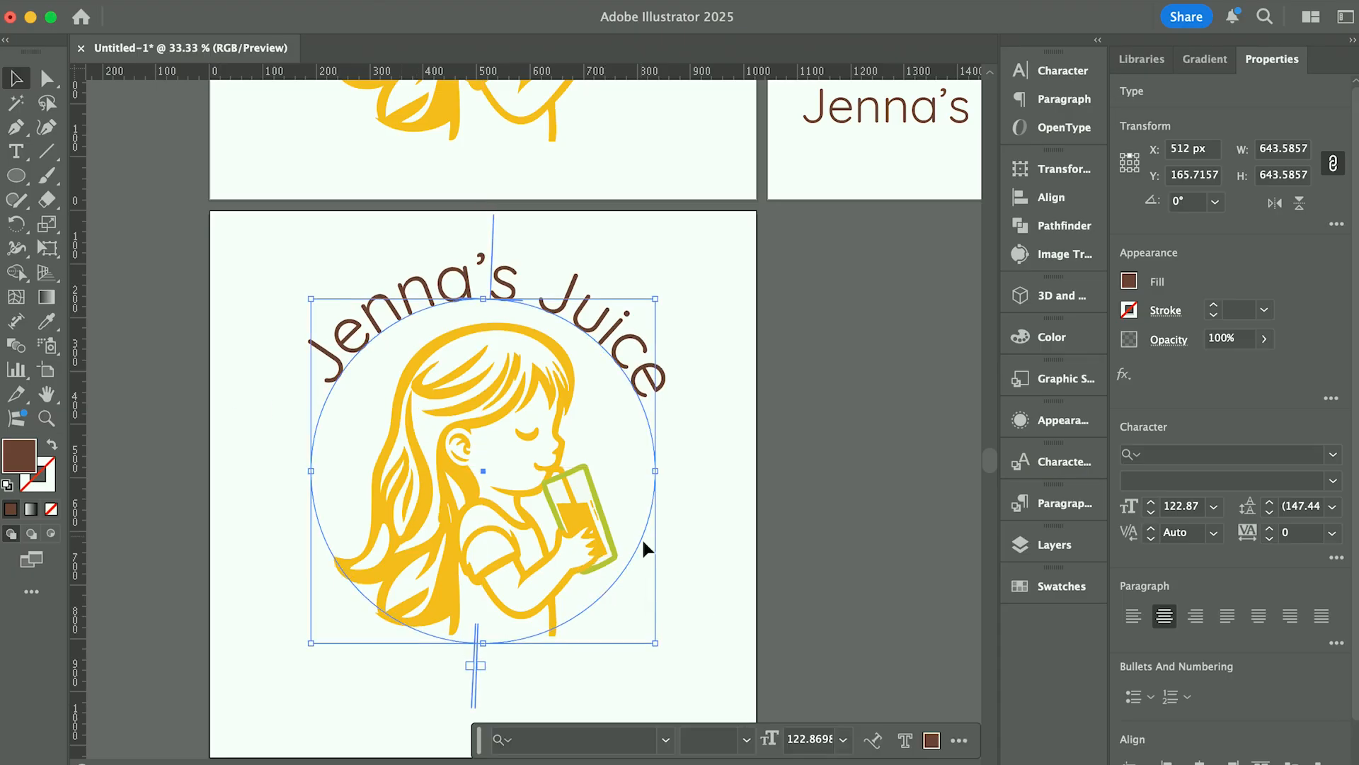
click(253, 270)
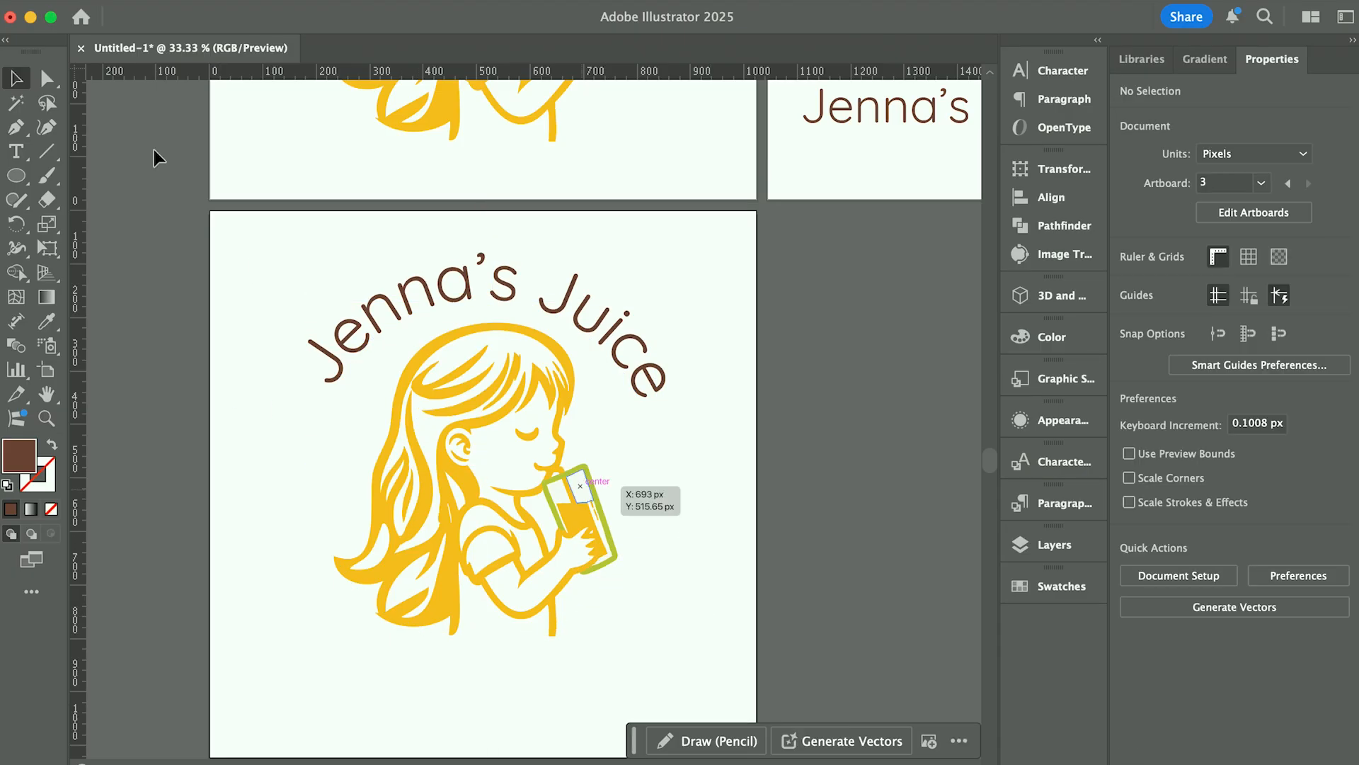
- Copy the curved title's circular path and paste it in front as a separate circle
click(48, 78)
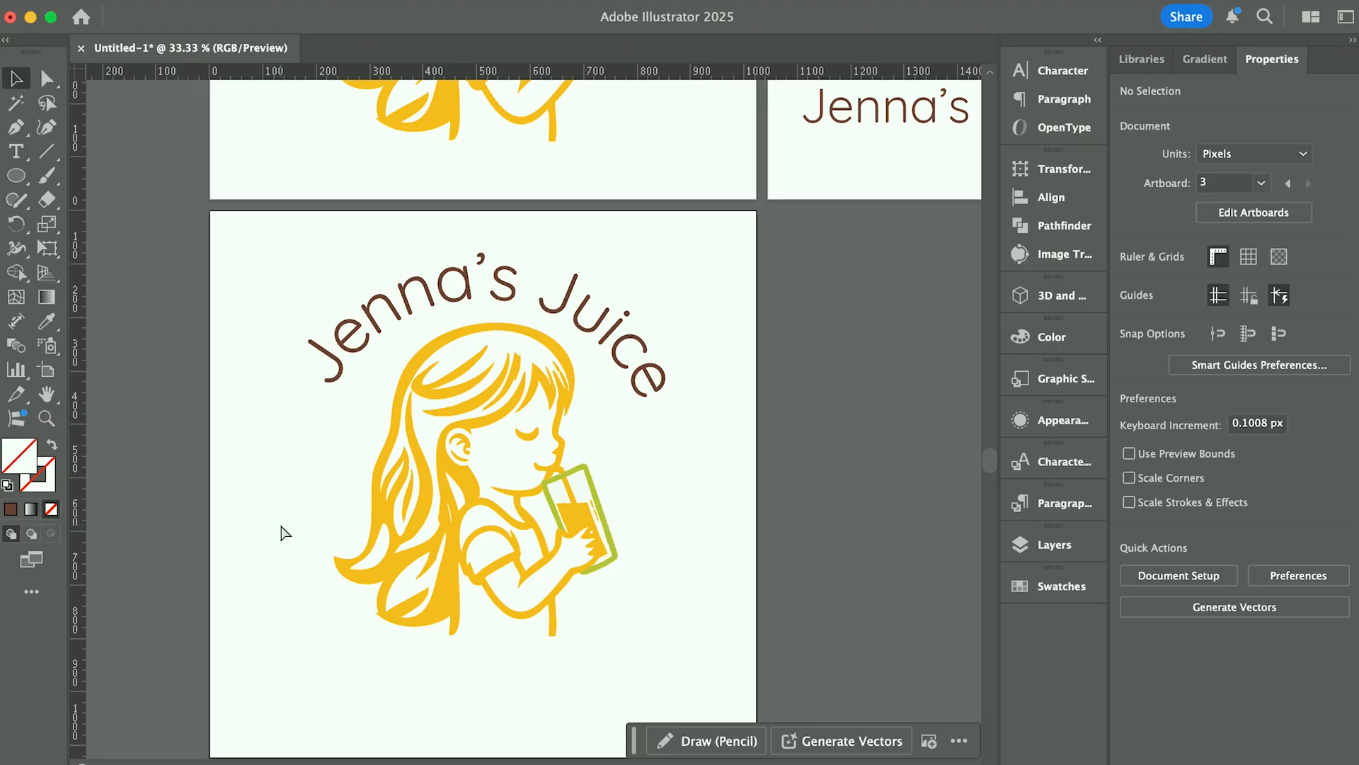
key(super+f)
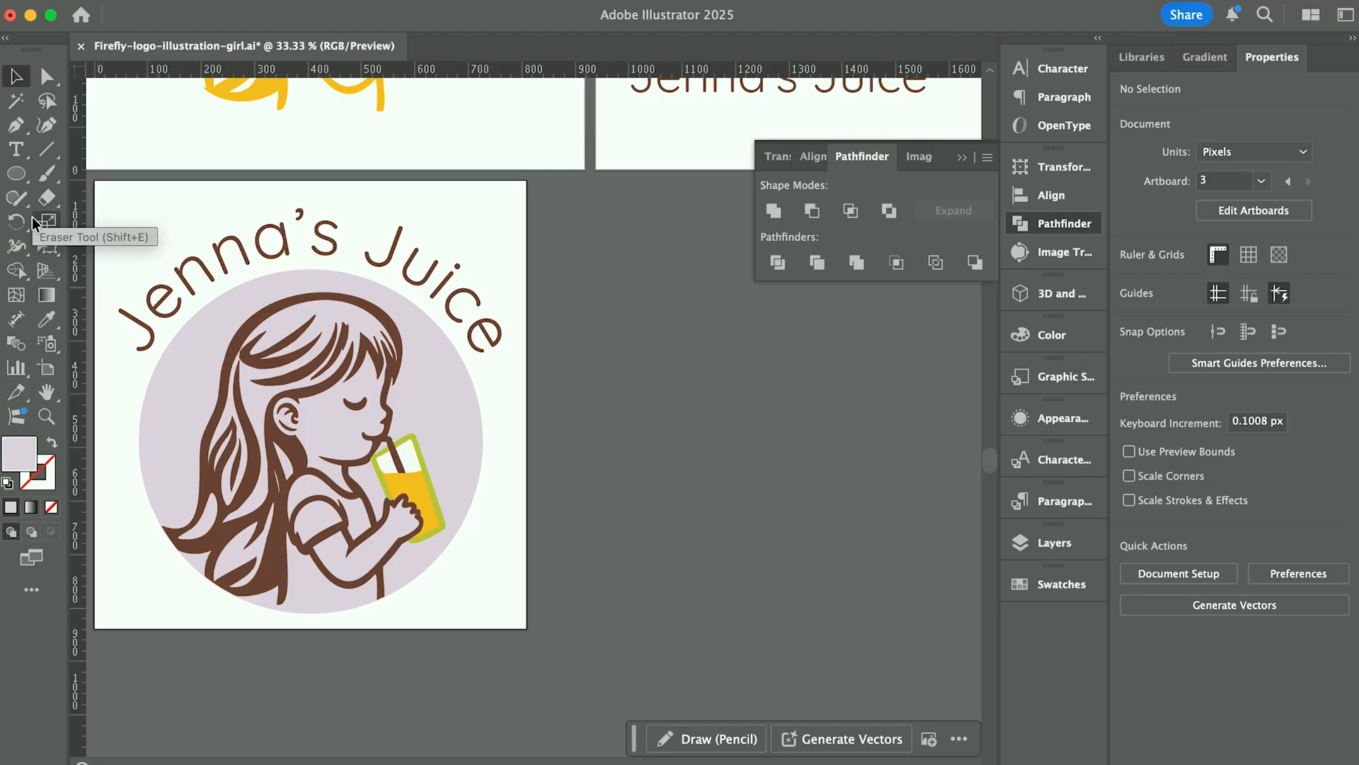
- Duplicate the colored logo's artboard and turn the copy's lavender circle into an unfilled circle with a thicker black stroke
click(47, 368)
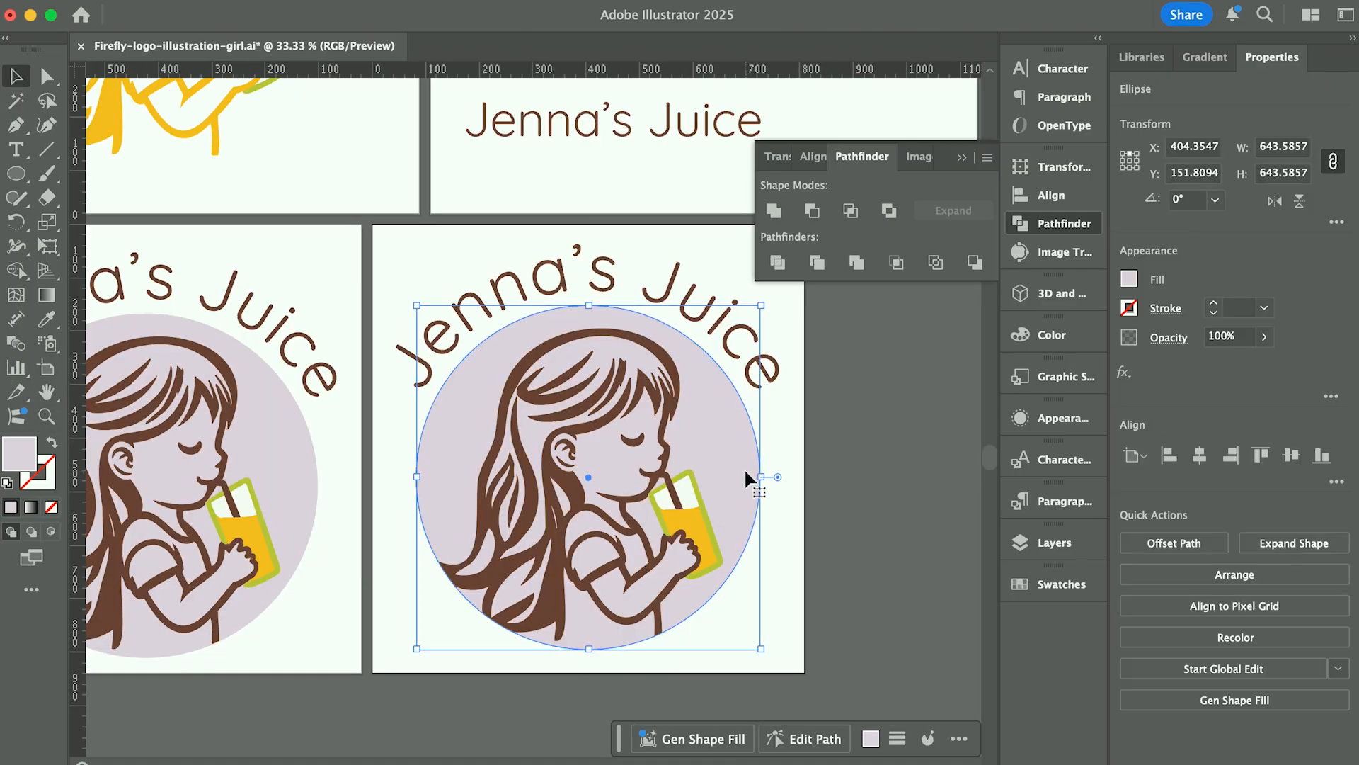
click(51, 507)
click(48, 480)
click(776, 403)
click(1213, 302)
click(1213, 303)
key(super+shift+a)
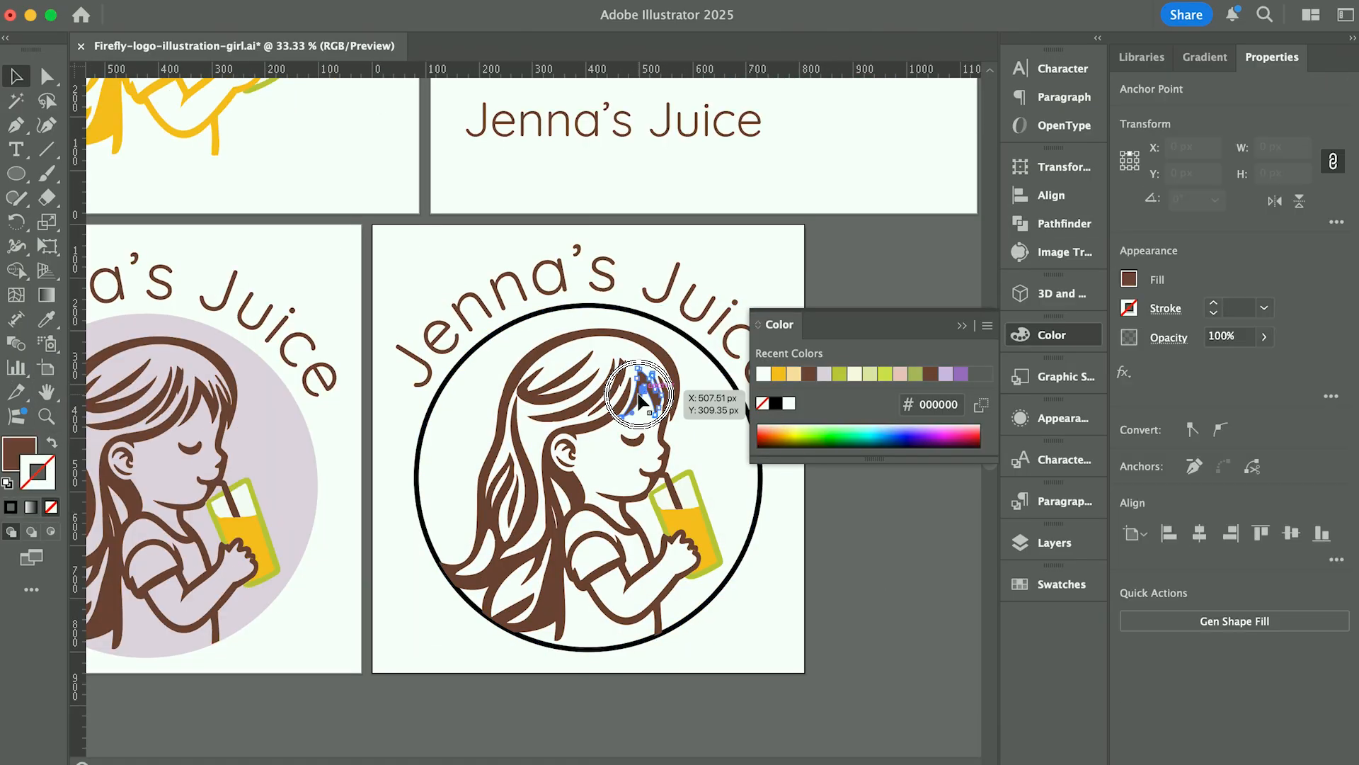
- Select the matching brown linework of the girl on the fourth artboard and recolor it black (000000)
double_click(645, 391)
click(327, 2)
mouse_move(416, 206)
click(641, 329)
click(776, 403)
key(super+z)
click(776, 403)
- Recolor the juice, the glass outline and the curved title on the fourth artboard black
double_click(812, 538)
click(683, 524)
click(776, 403)
double_click(688, 473)
click(688, 482)
click(776, 403)
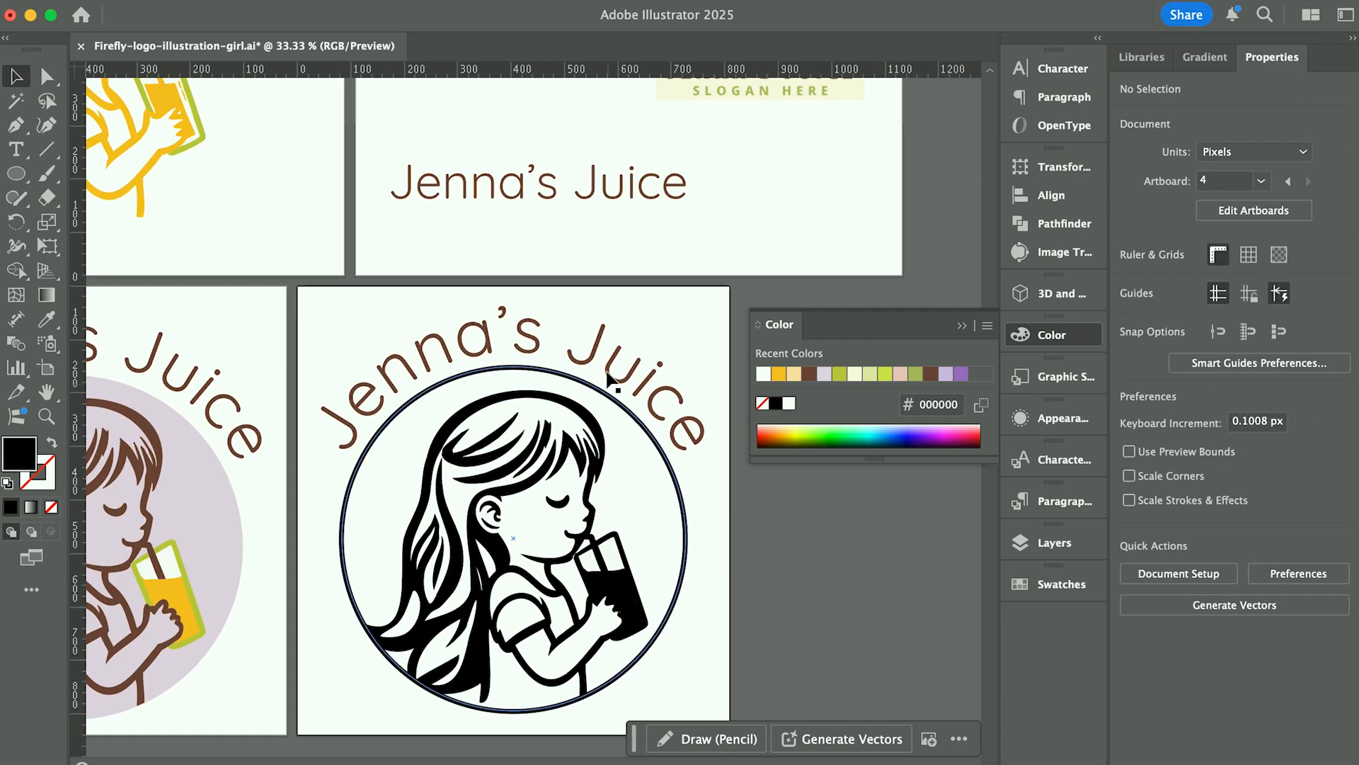
click(685, 538)
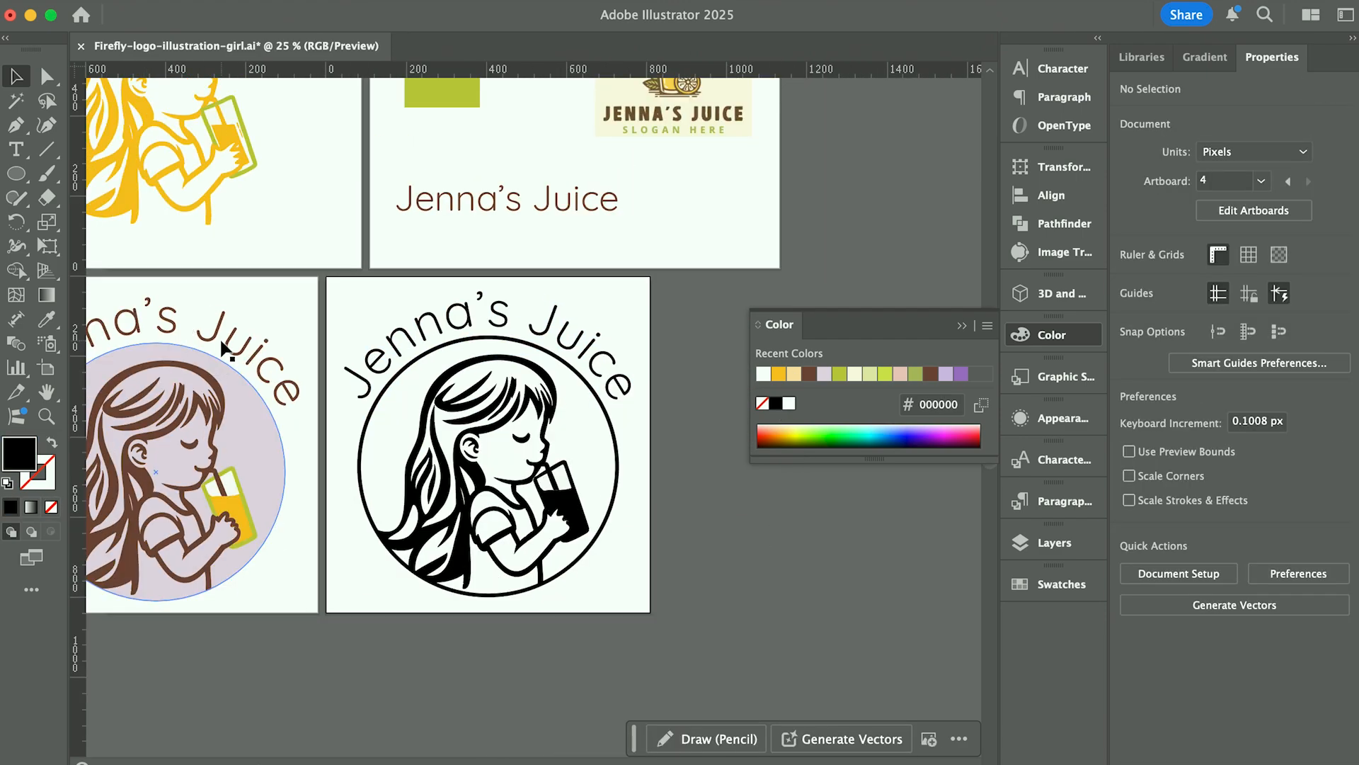
- Add a new artboard directly beneath Artboard 3, which holds the colored logo
click(222, 347)
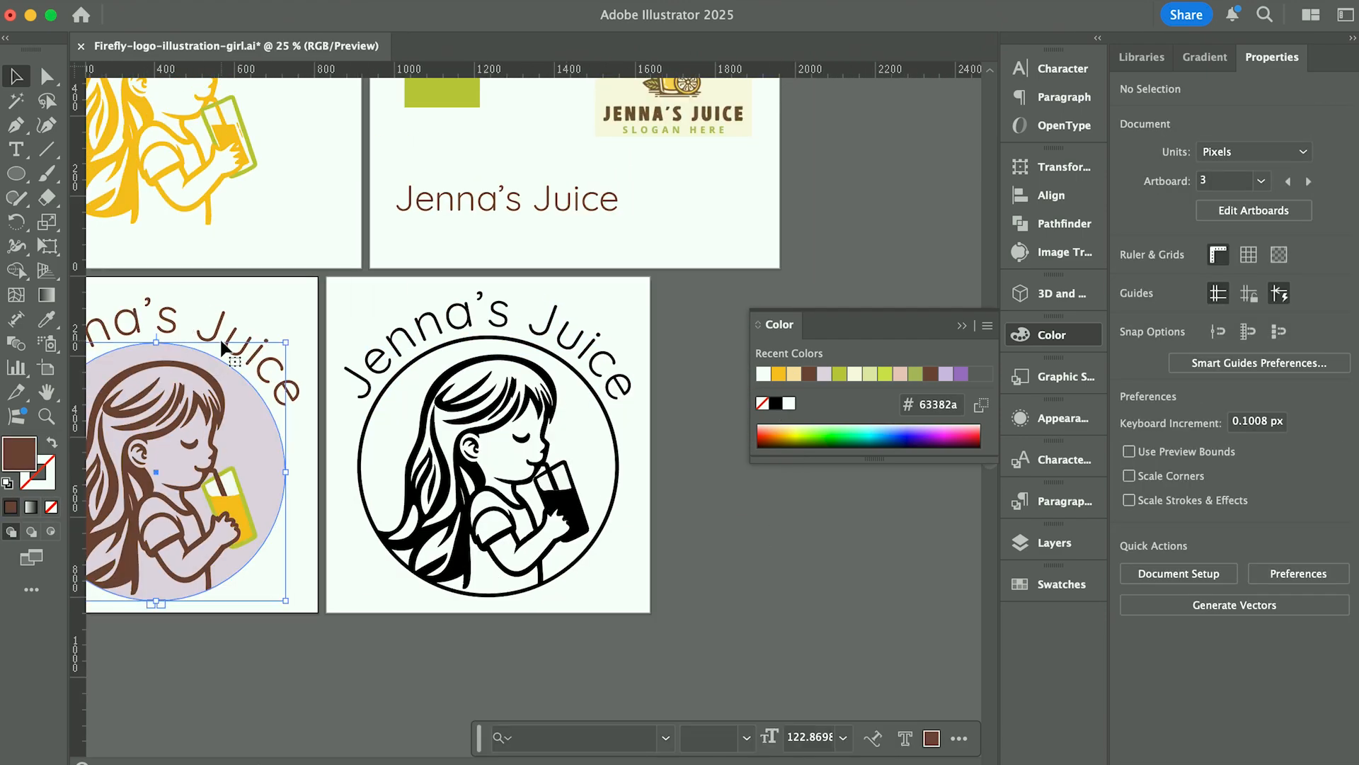
scroll(221, 347, down, 3)
scroll(222, 347, left, 2)
click(47, 369)
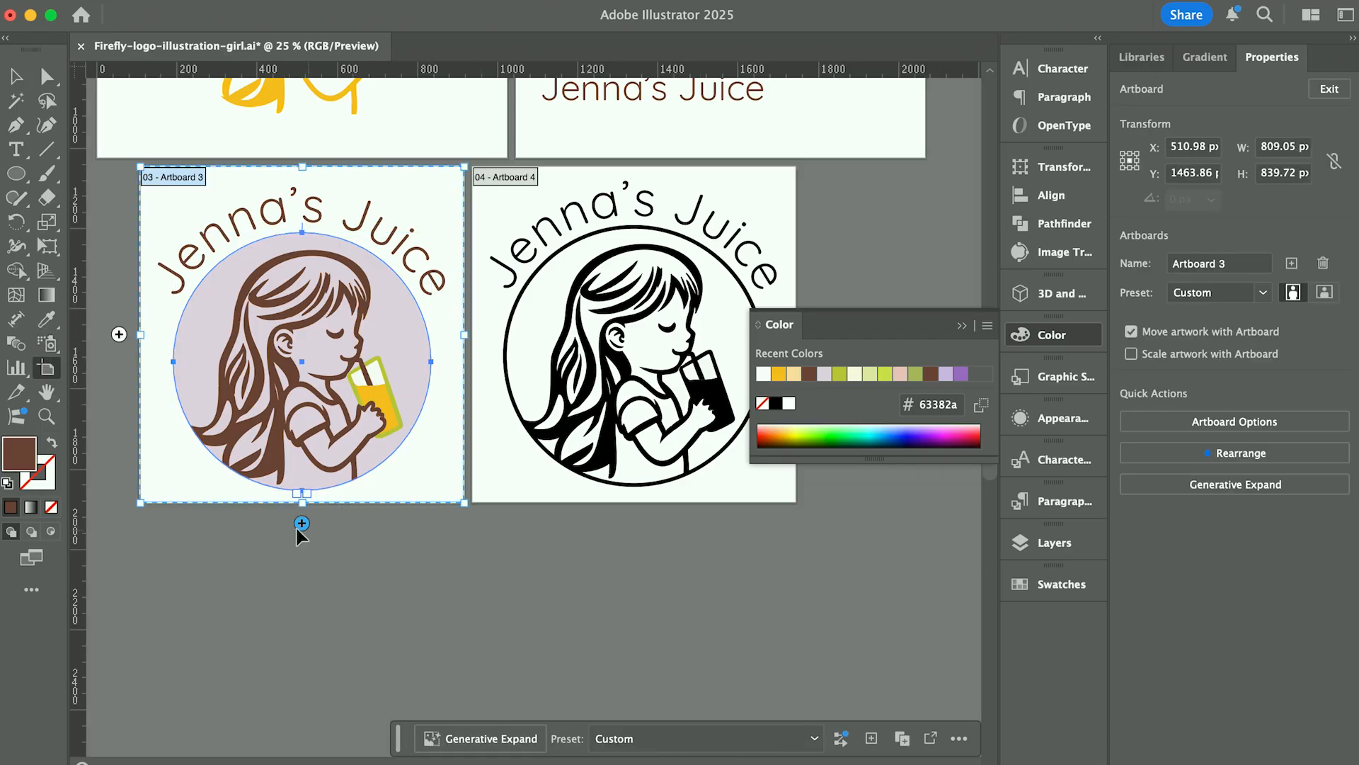
click(303, 524)
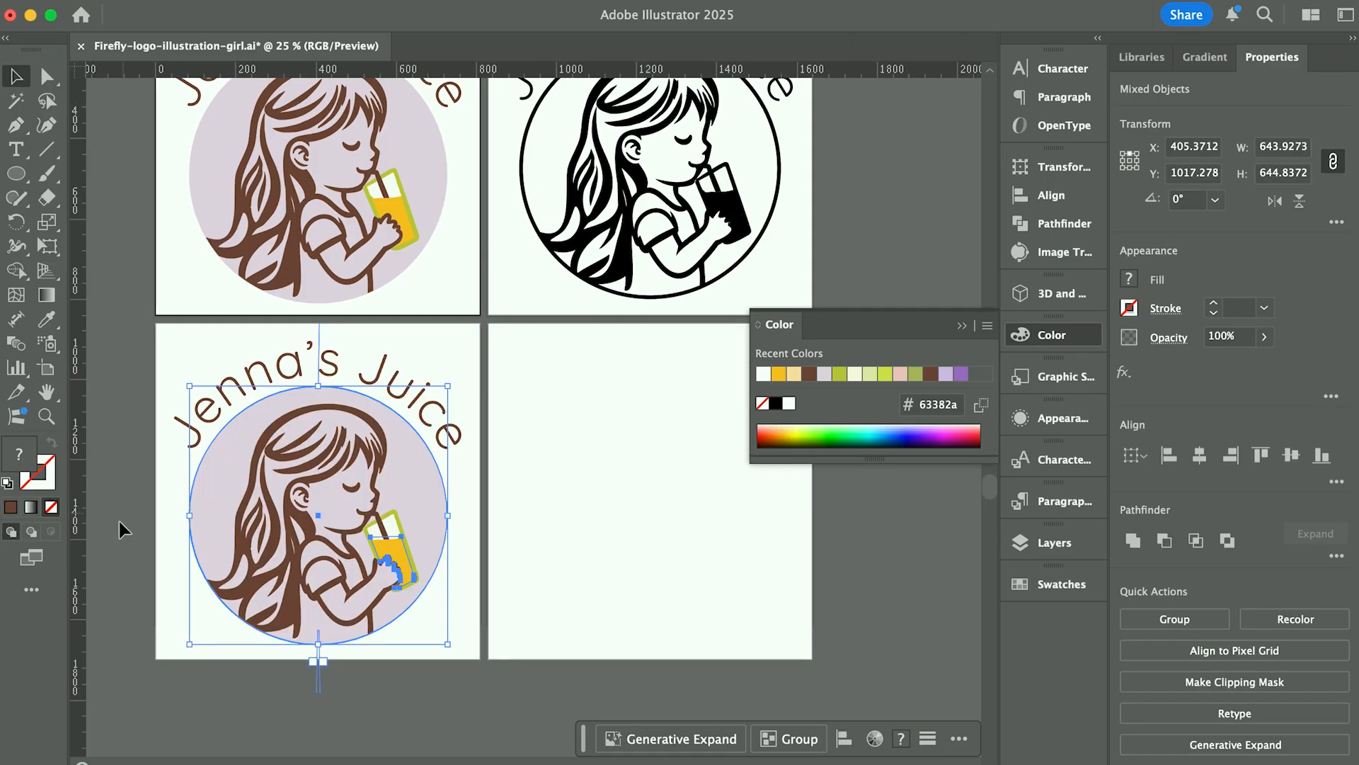
- Convert the curved title of the lower colored logo copy to outlines
click(122, 530)
click(241, 398)
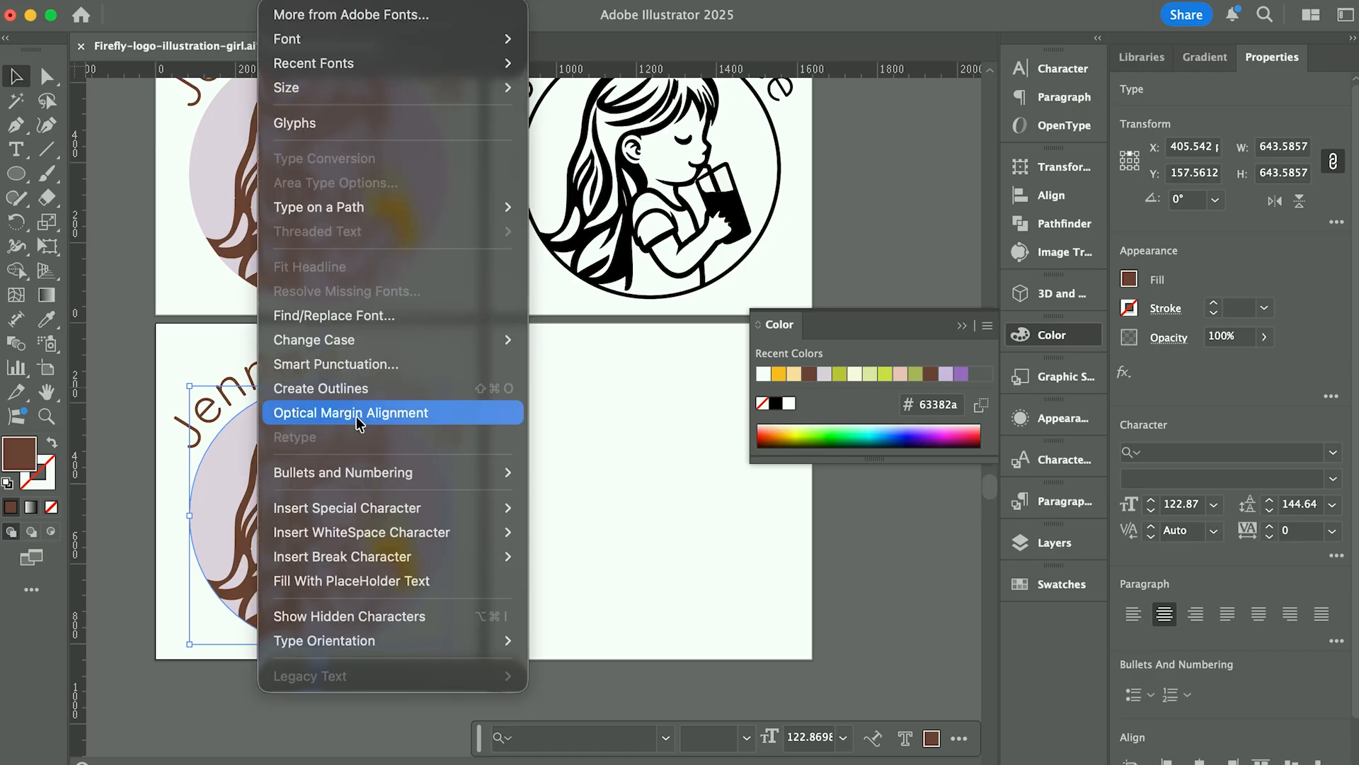
click(352, 388)
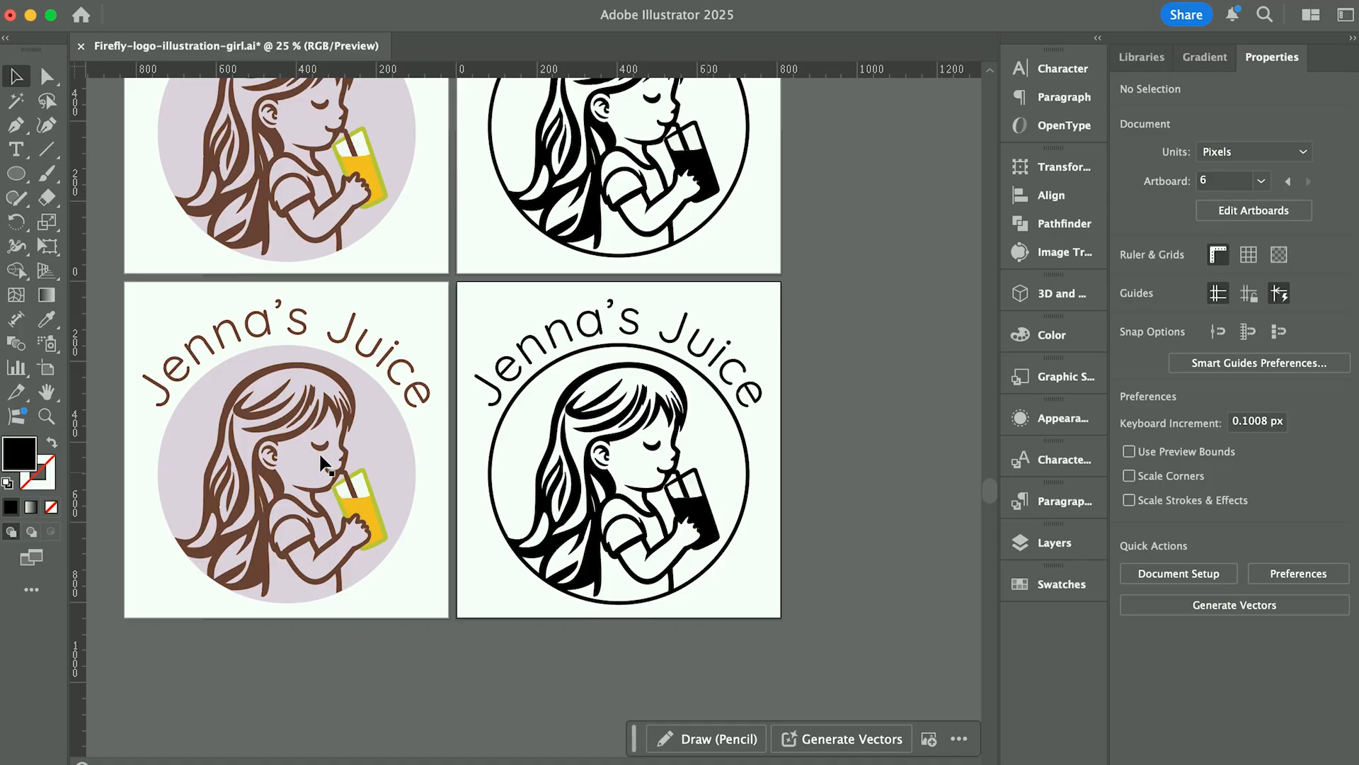
click(150, 311)
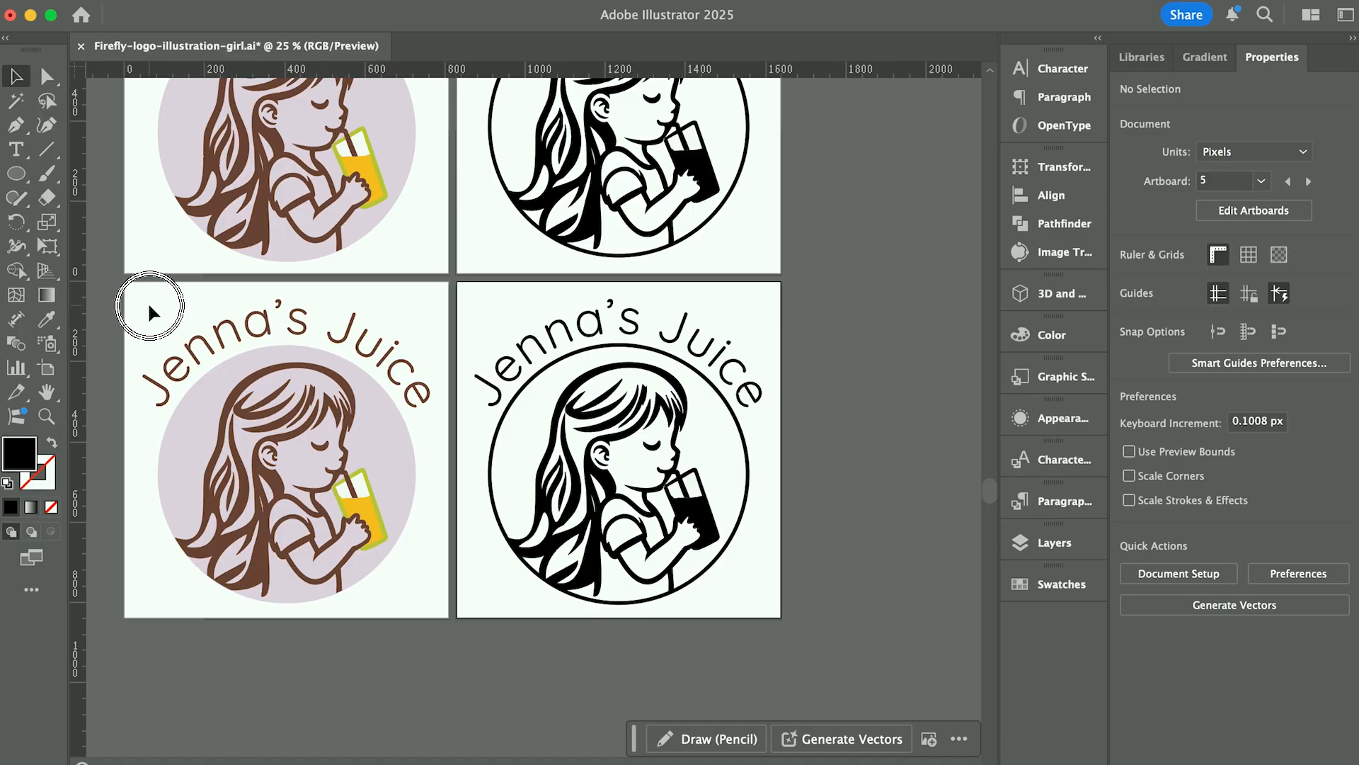
click(144, 305)
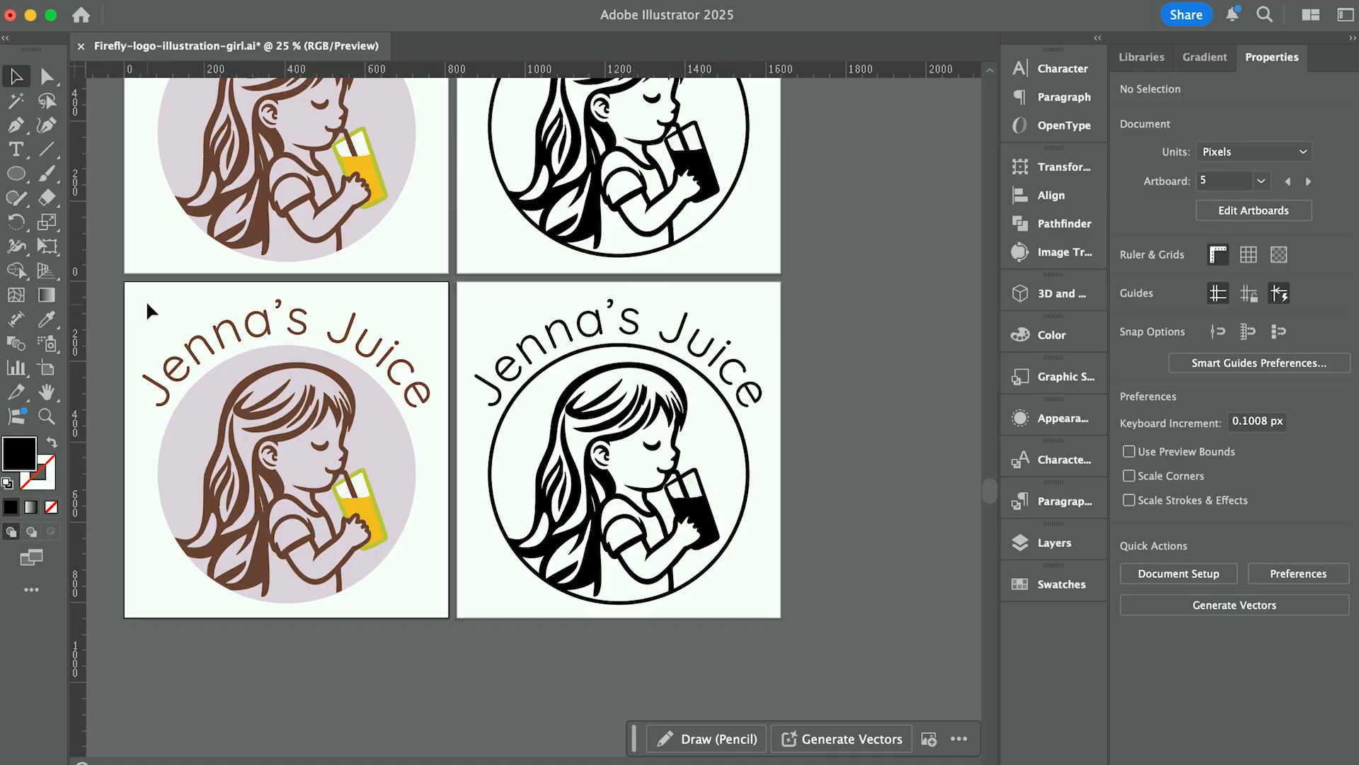
click(146, 306)
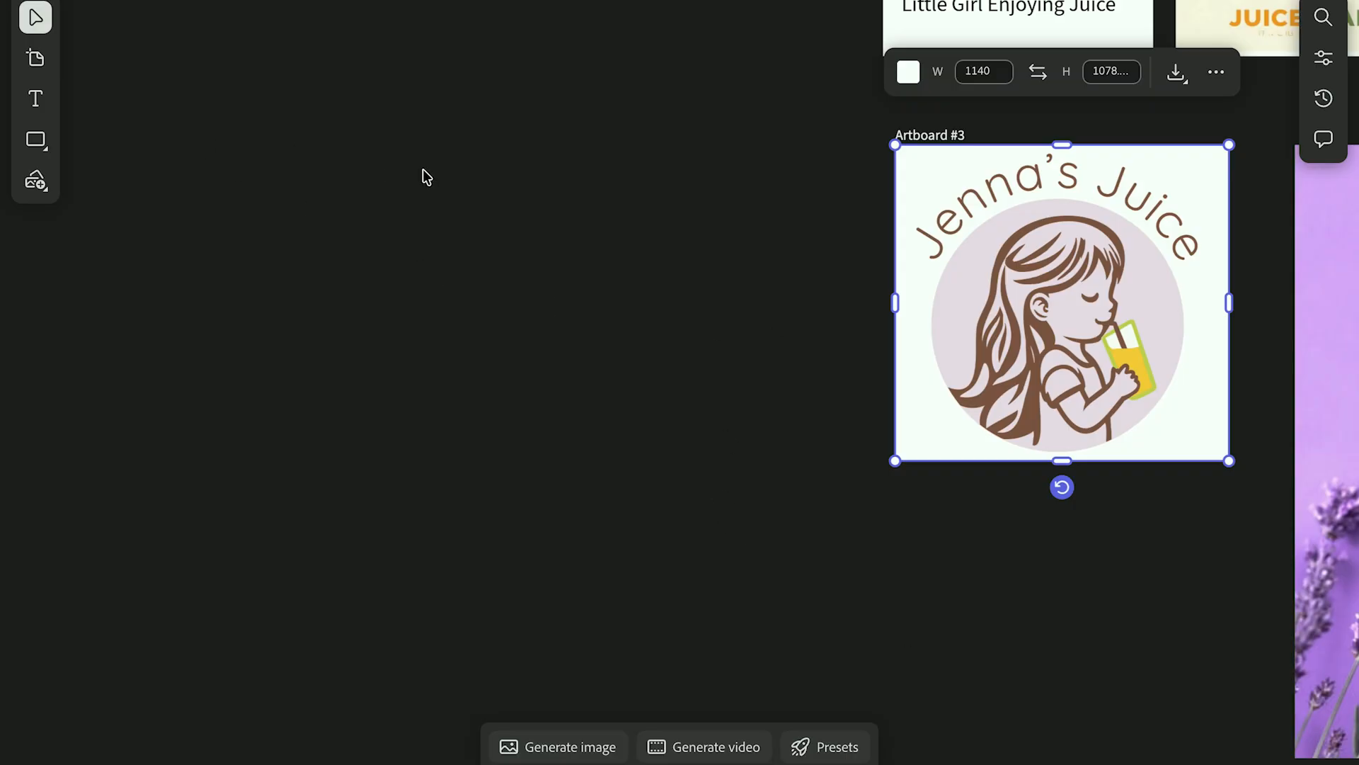
- In Firefly Boards, generate from the logo: "a smoothie cup with this logo on the cup. inside is a green smoothie, sitting on a counter at a cafe"
click(261, 234)
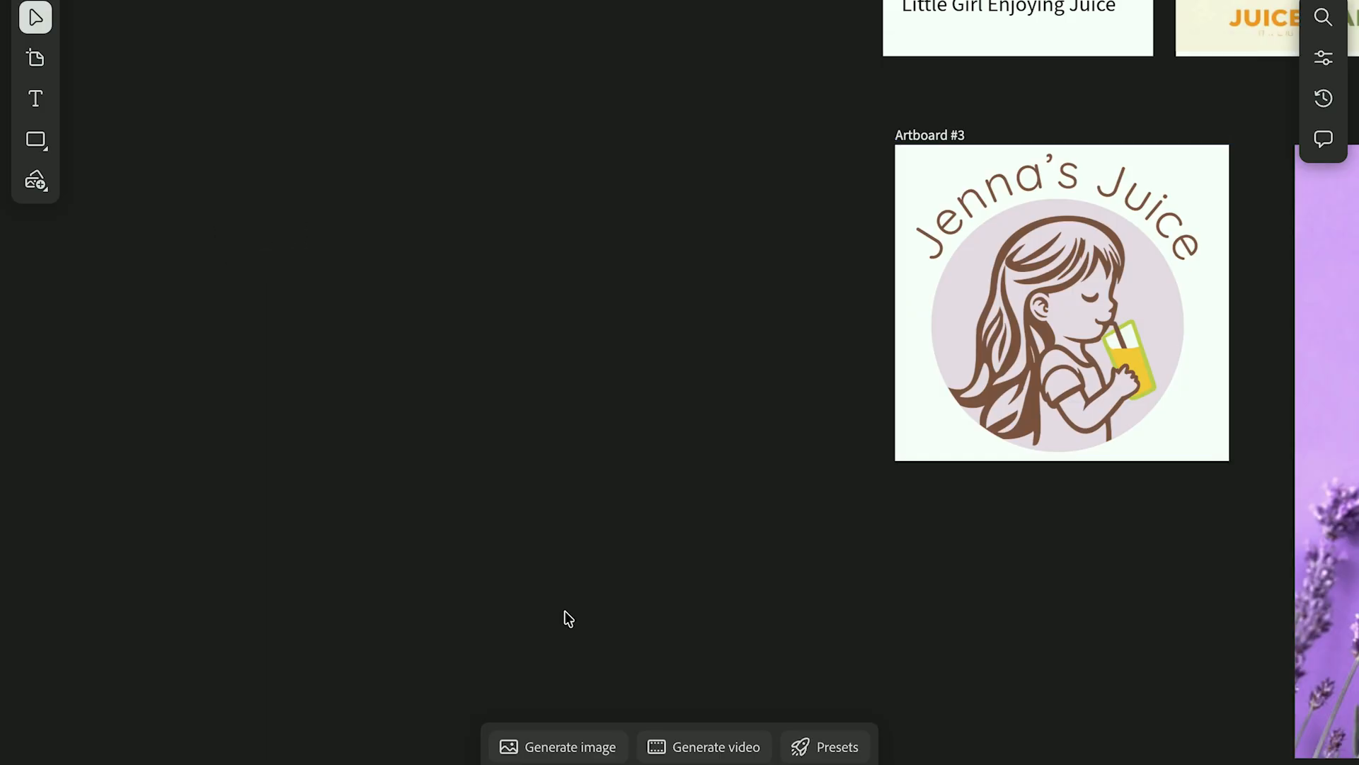
click(556, 746)
text(a smoothie cup with this logo on the cup)
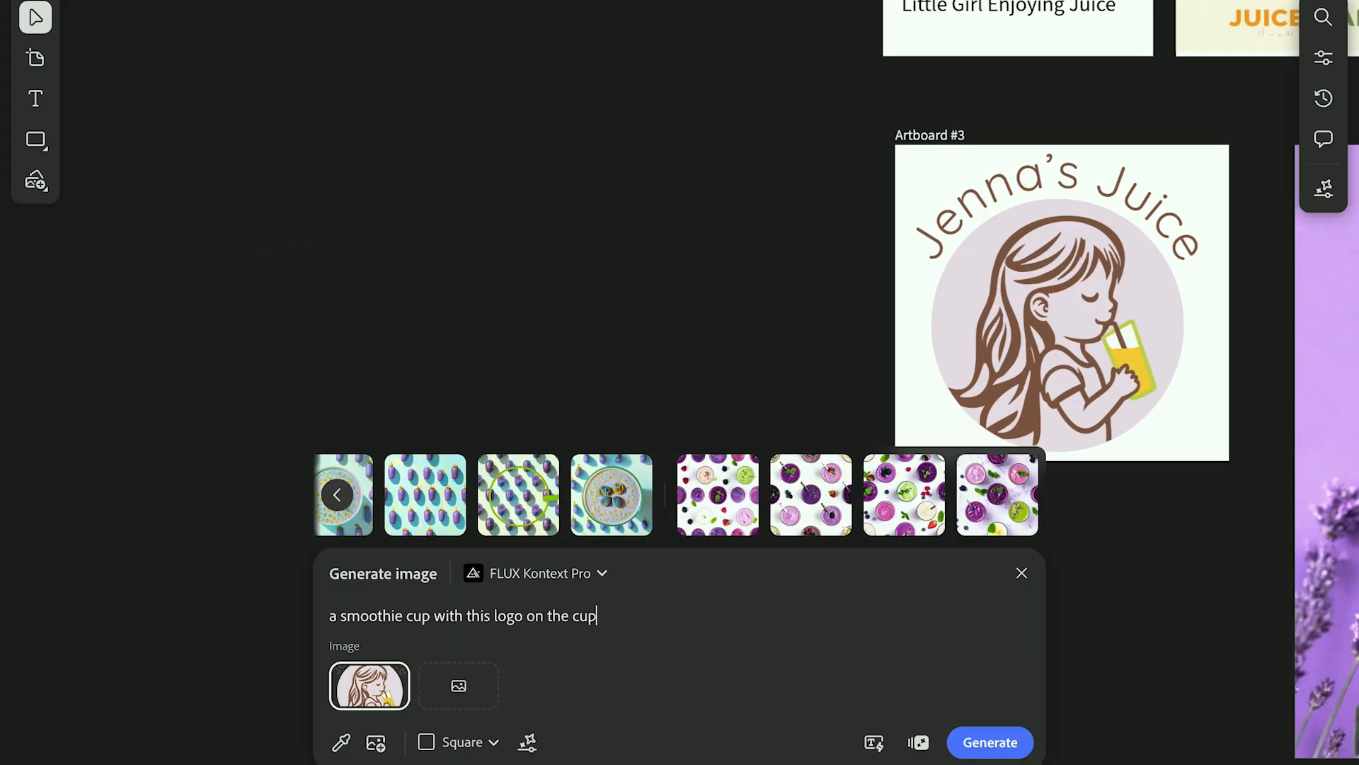
text(. inside is a green smoothie, sitting on a counter at a cafe)
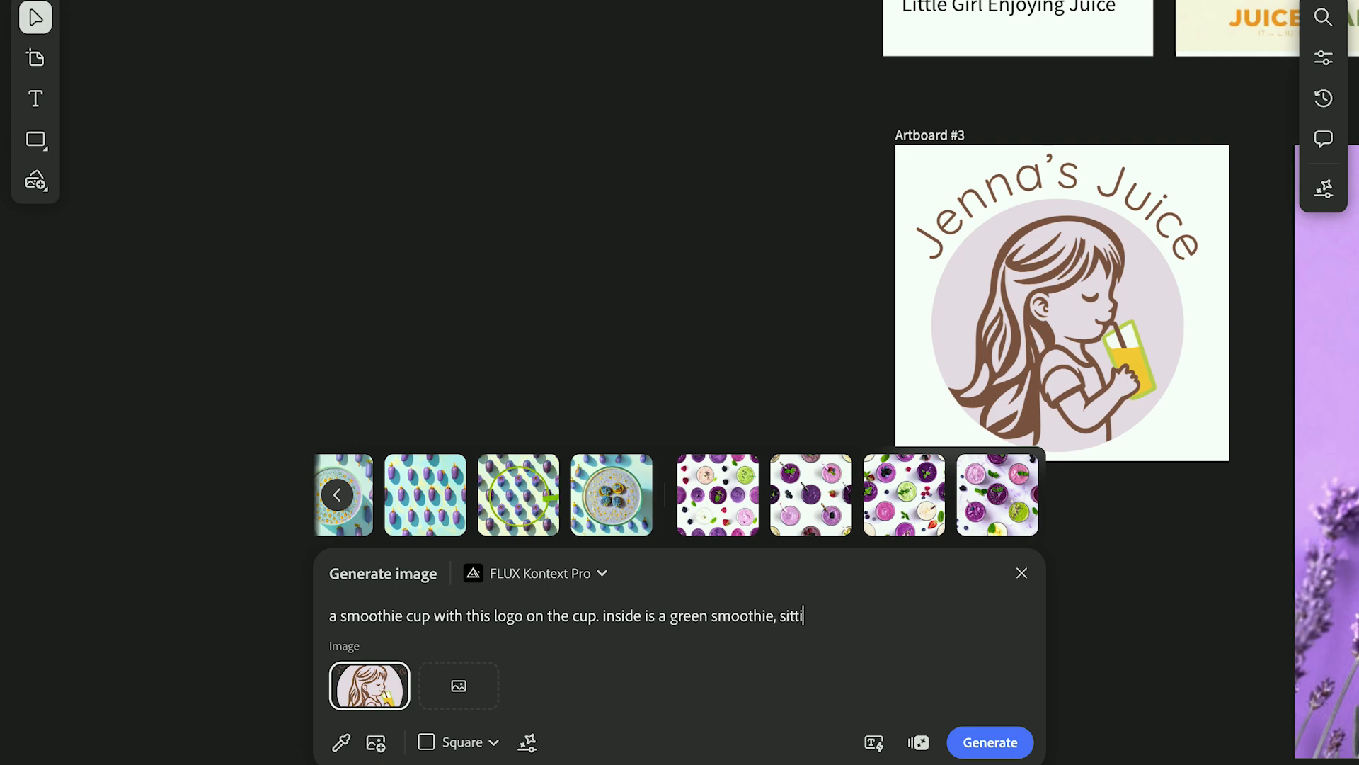
key(Return)
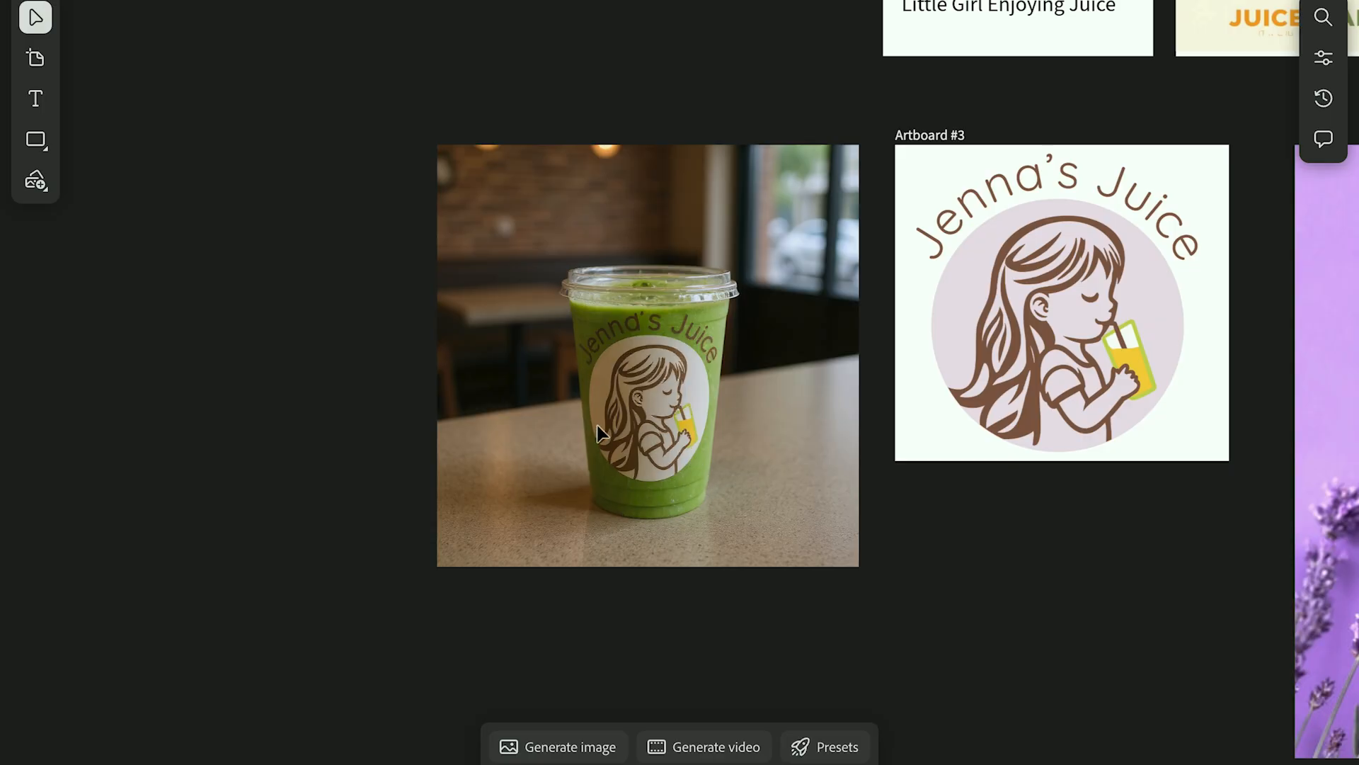
- Generate an image from the logo and the pink circle reference with the prompt "logo on a circular sign outside of a cafe"
scroll(597, 429, down, 5)
scroll(603, 434, down, 6)
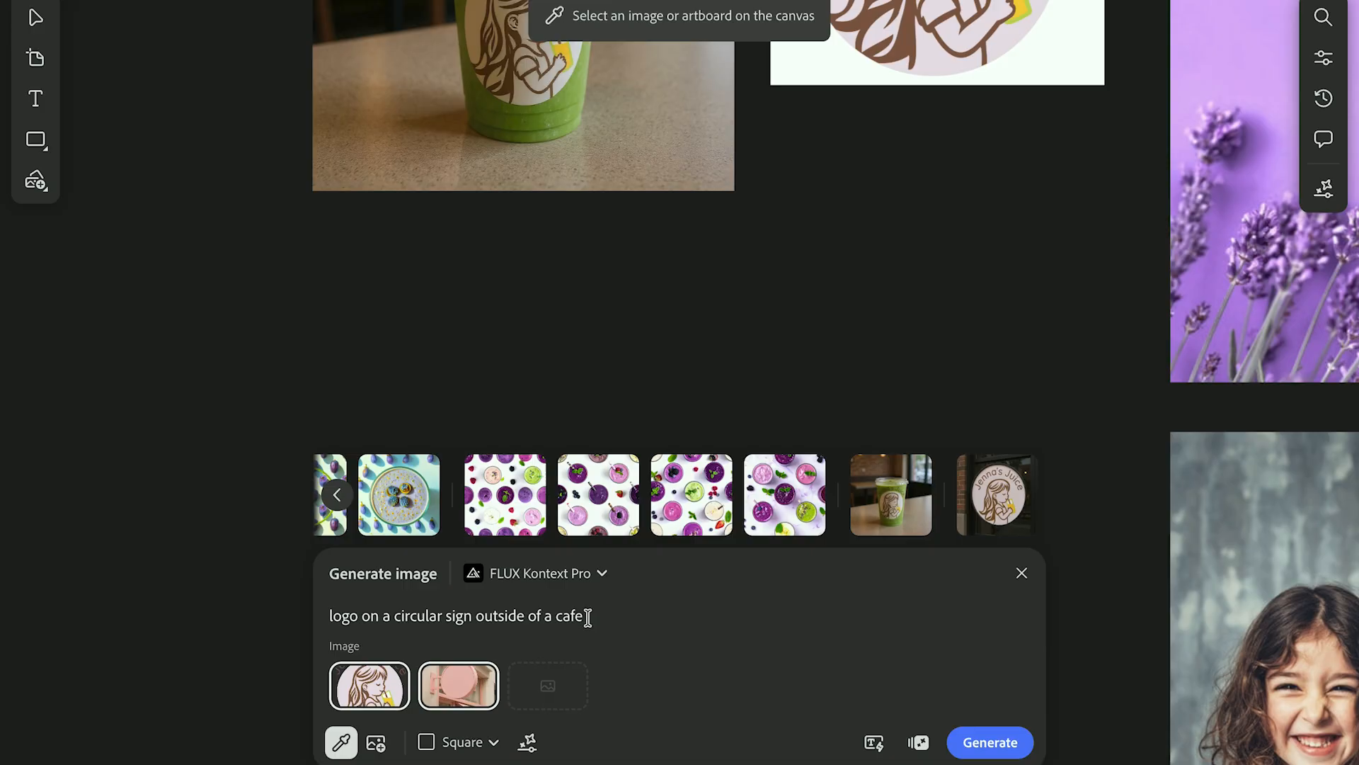
click(990, 743)
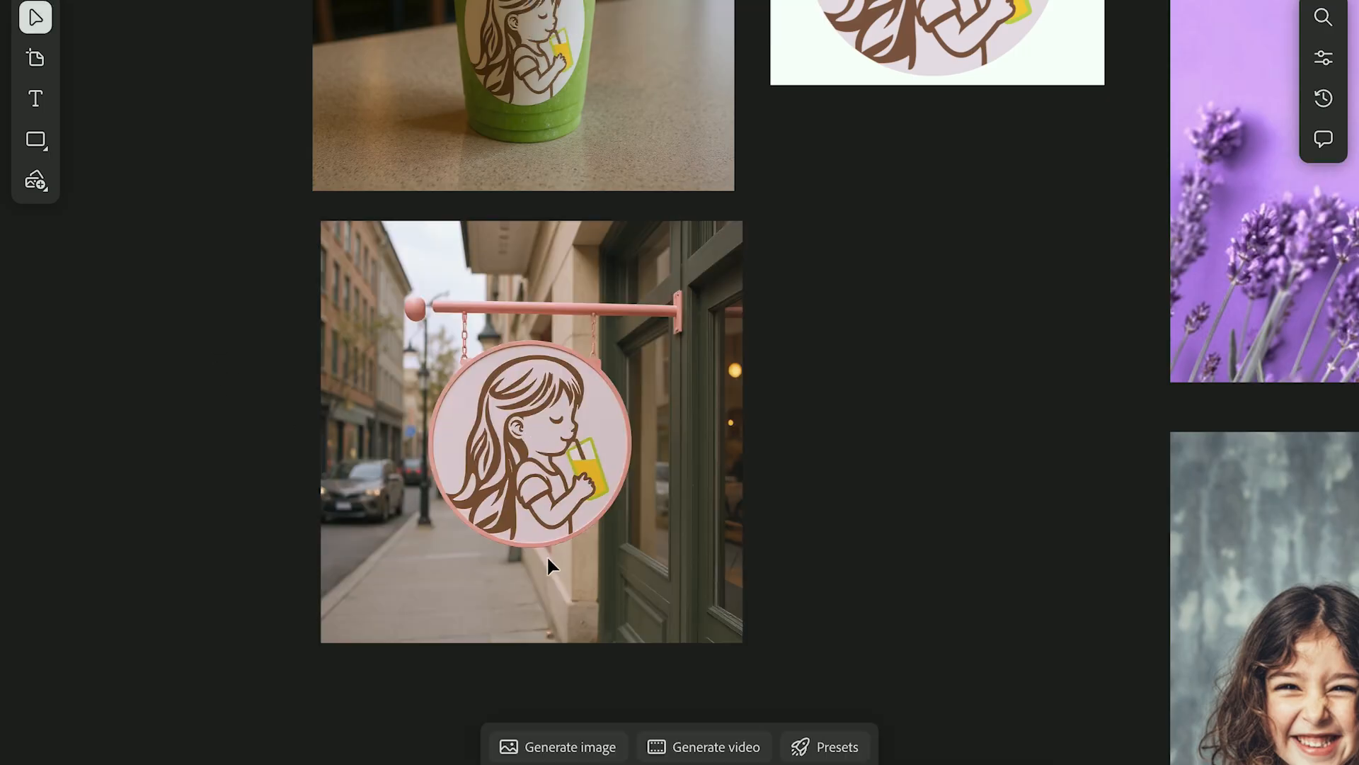
click(524, 444)
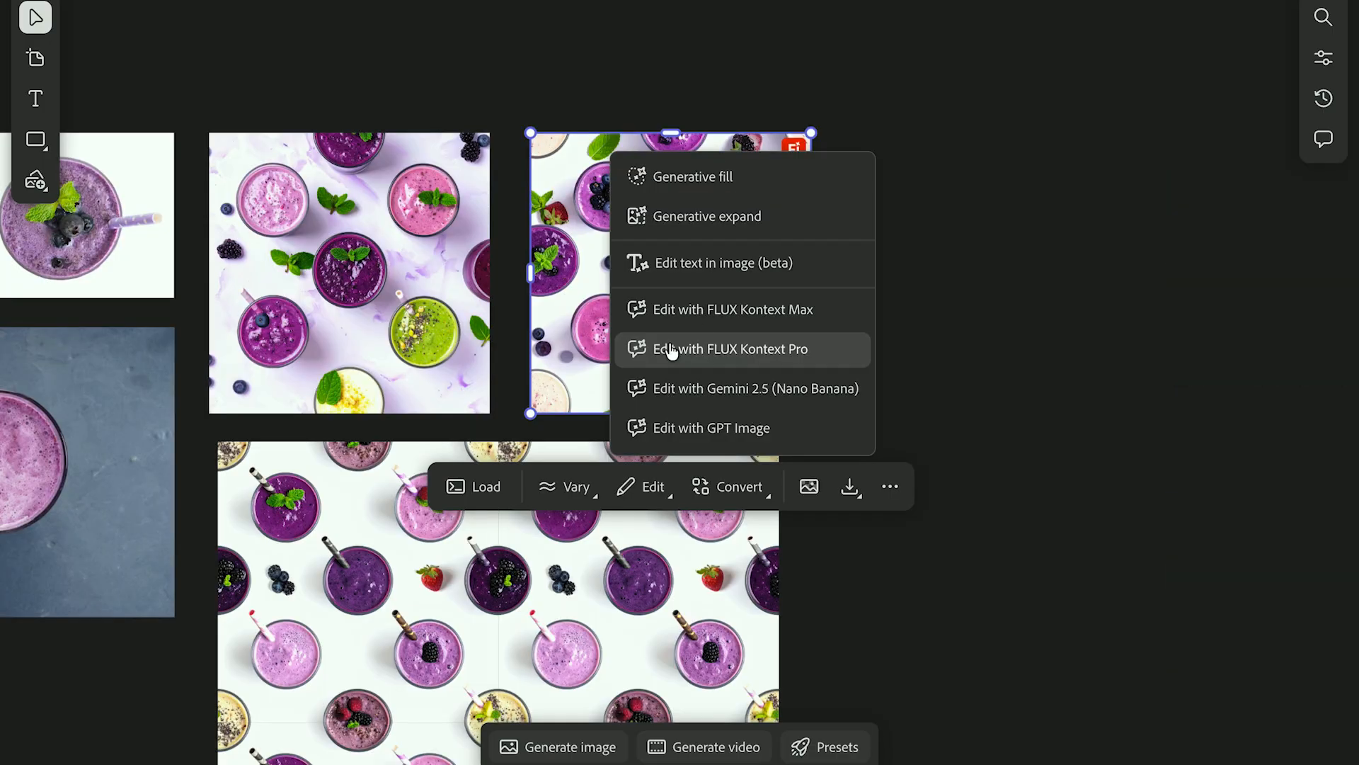
- Edit the smoothie pattern image with FLUX Kontext Pro using the prompt "this pattern as wallpaper for one wall inside of a cafe"
click(671, 349)
text(this pattern )
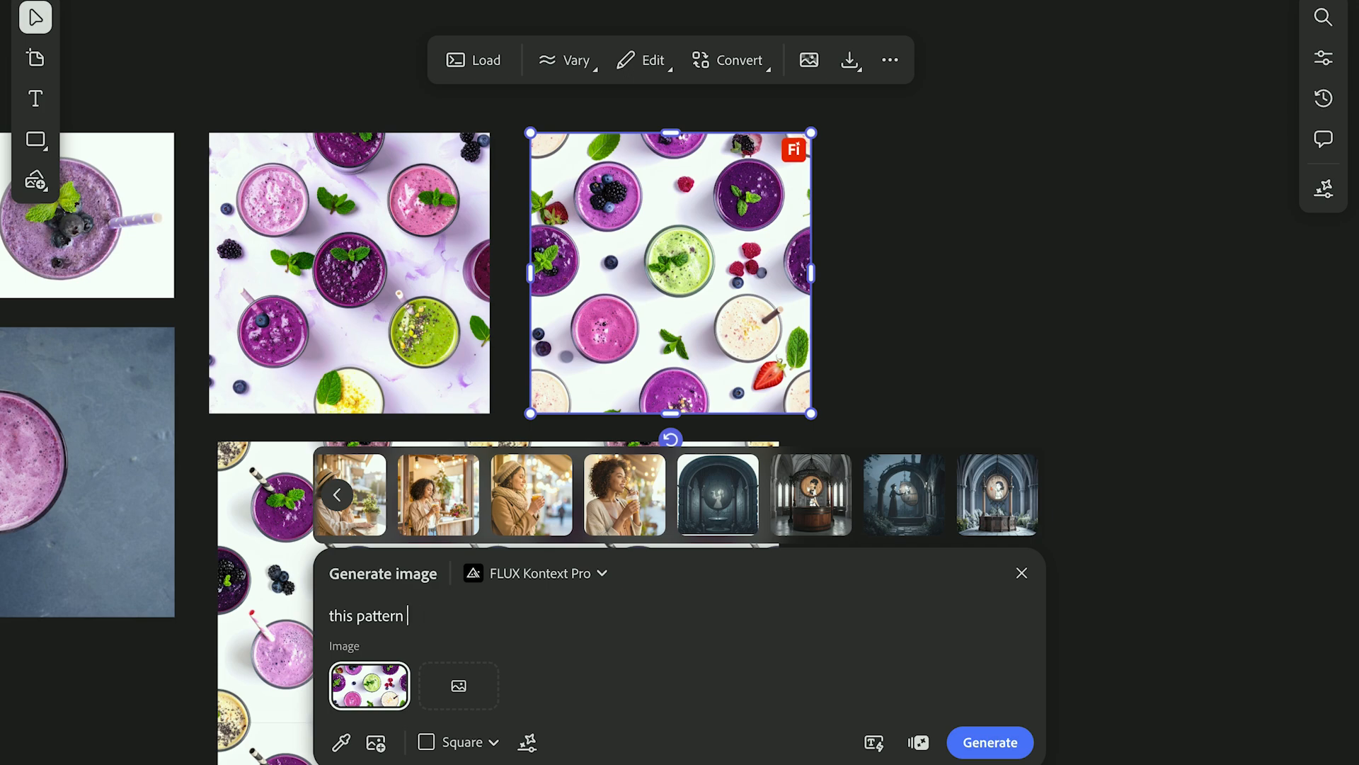
text(onas wallpaper inside of a cafe)
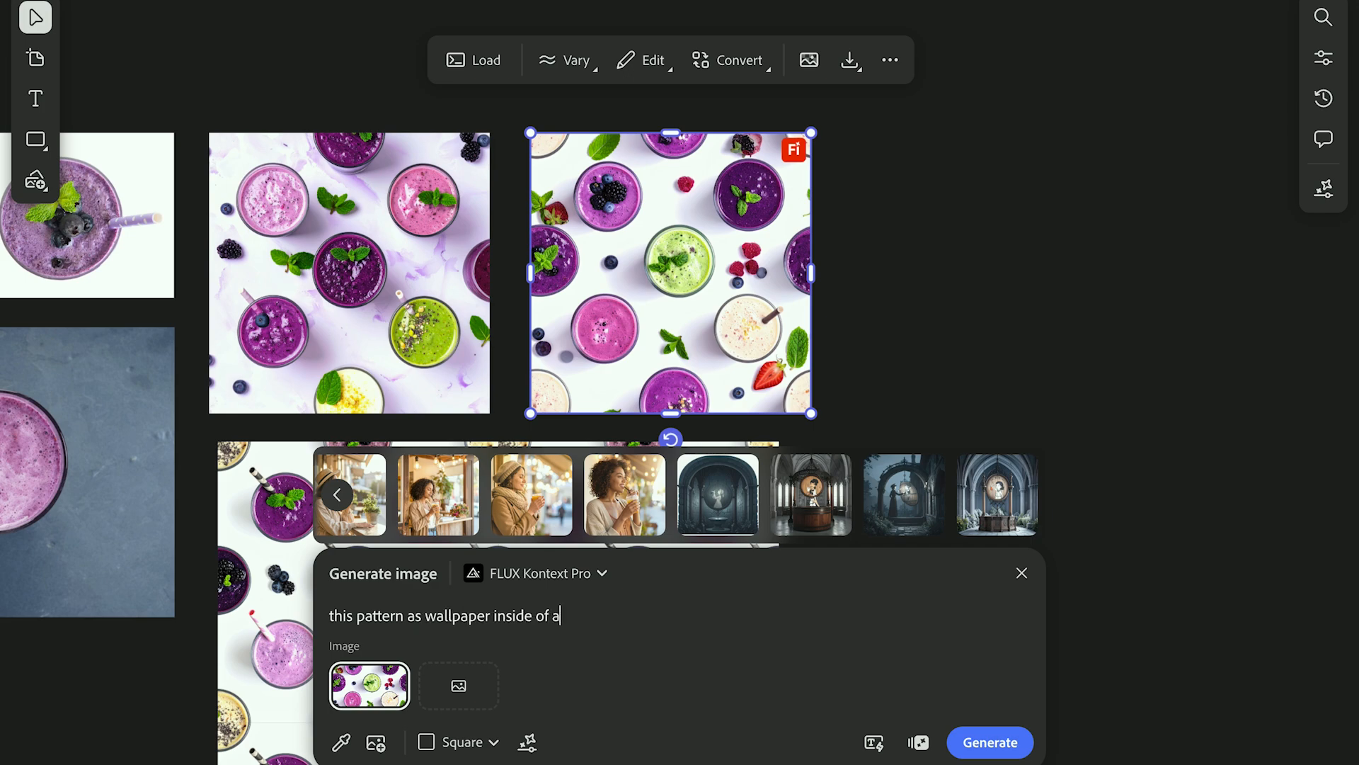
click(499, 616)
text(for one wall)
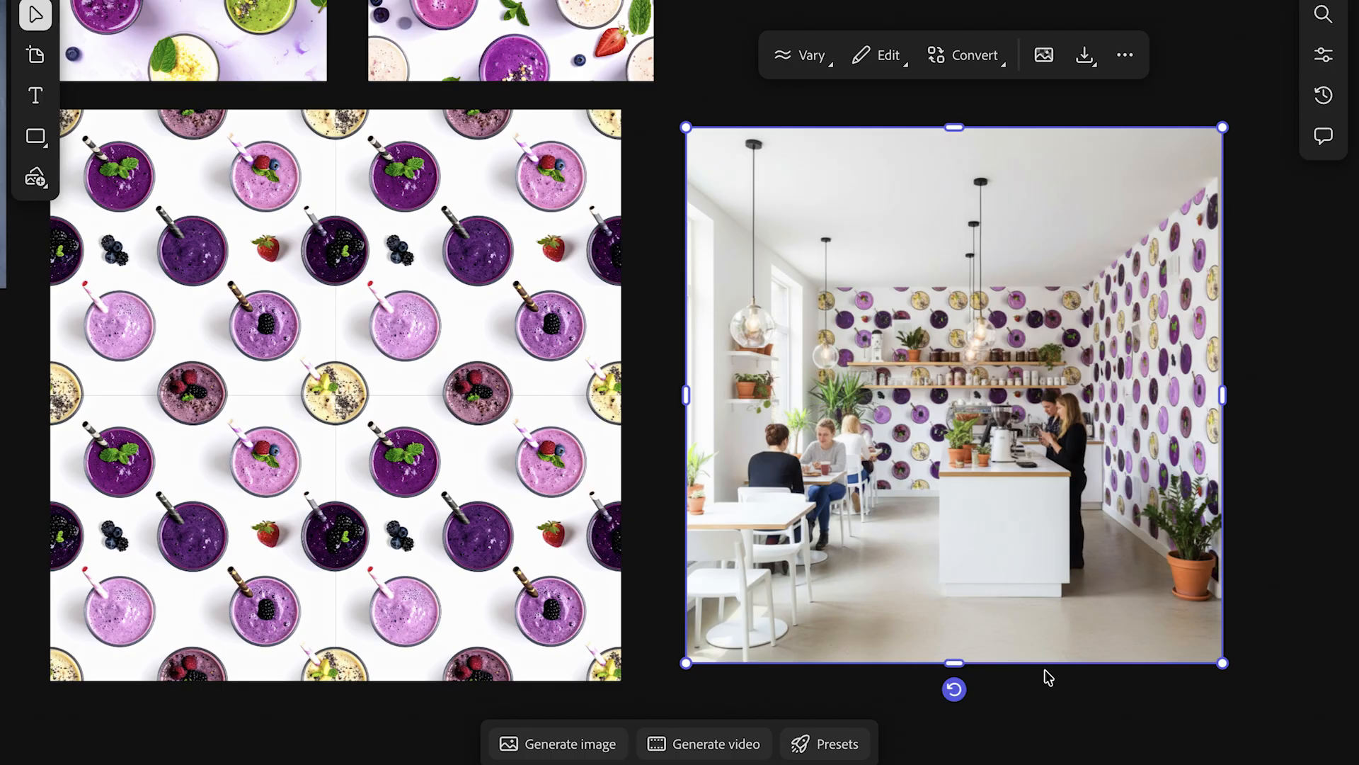